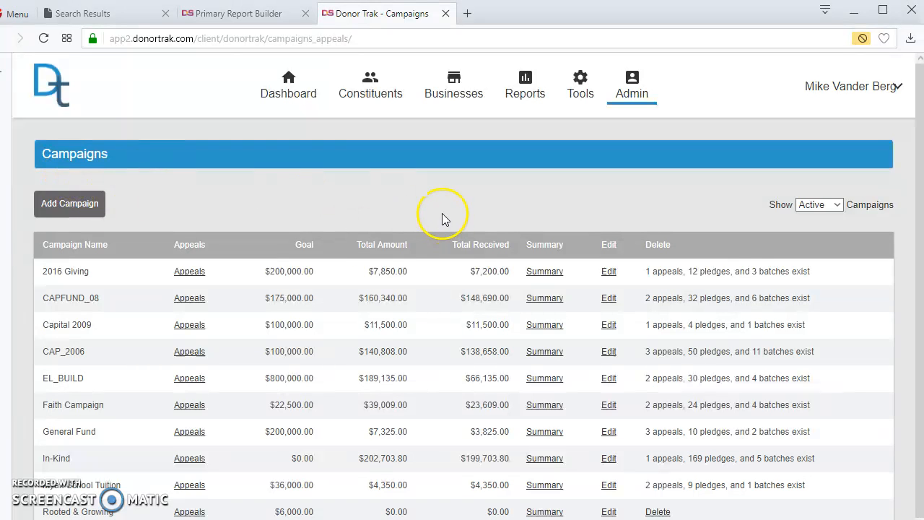
# Scroll through the active campaigns list to review goals, amounts and received totals
pyautogui.scroll(-1, 317, 191)
pyautogui.scroll(1, 315, 185)
# Add an active campaign named '2017 Giving' with a 200000 goal and save it
pyautogui.click(57, 217)
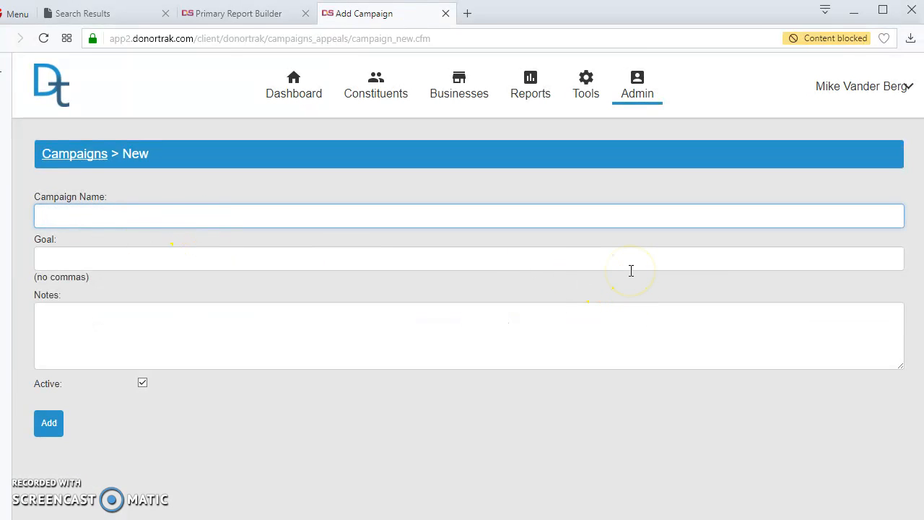
pyautogui.write('End of Year Giving')
pyautogui.click(631, 268)
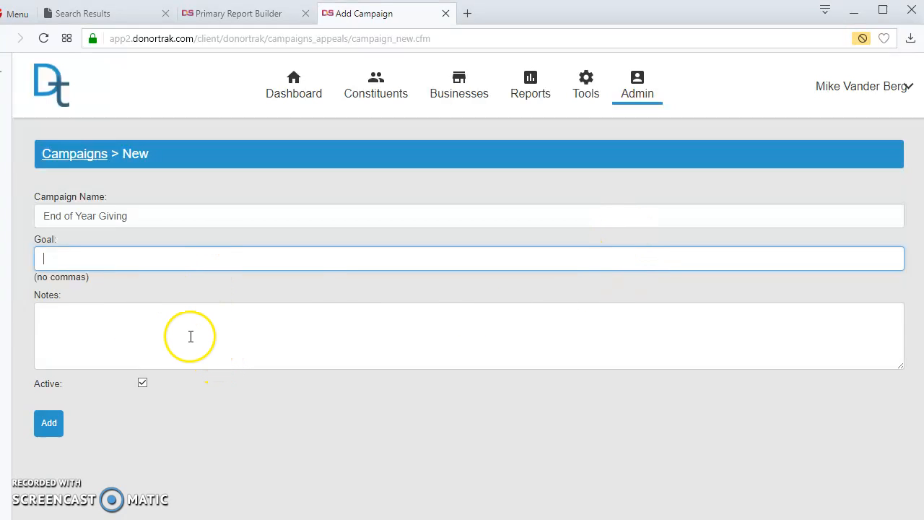
pyautogui.tripleClick(115, 216)
pyautogui.write('2017')
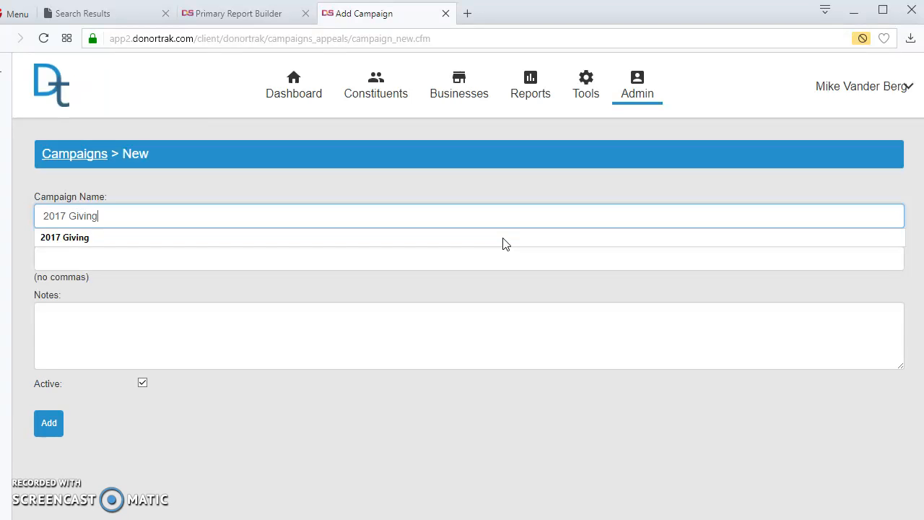
pyautogui.press('Tab')
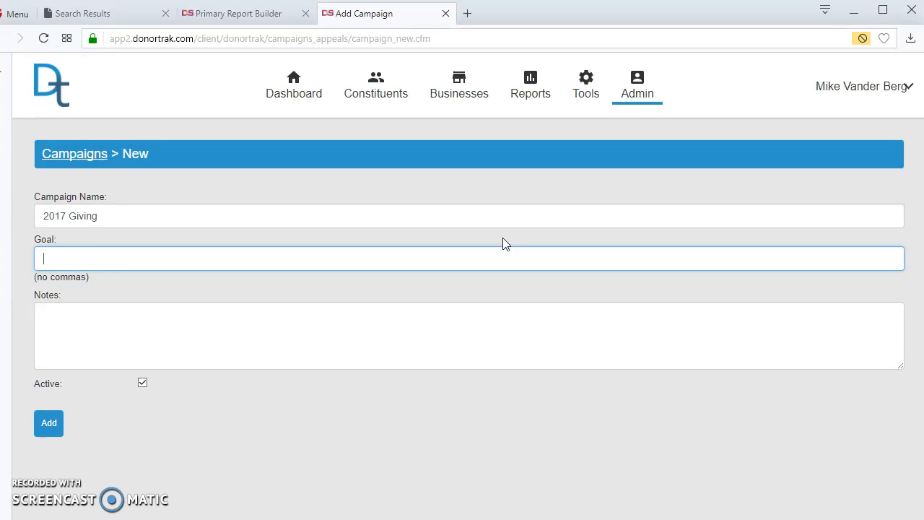
pyautogui.write('200000')
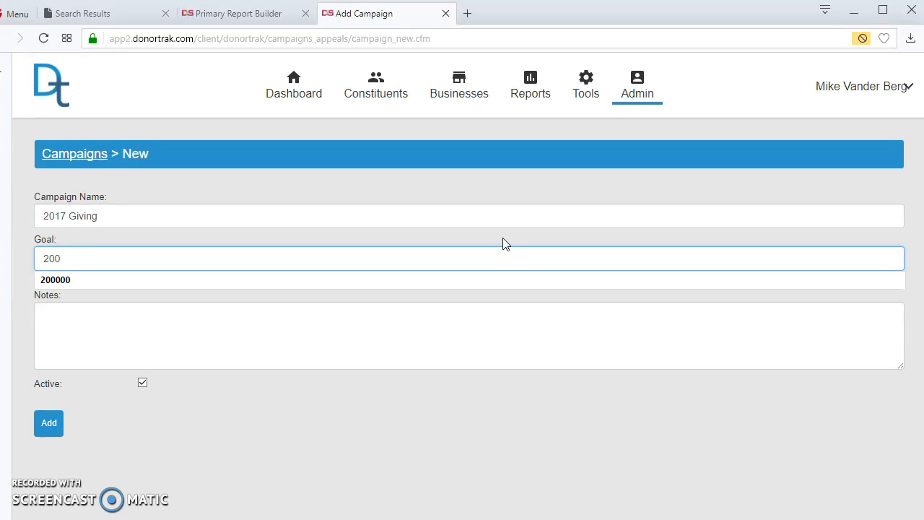
pyautogui.click(187, 337)
pyautogui.click(49, 424)
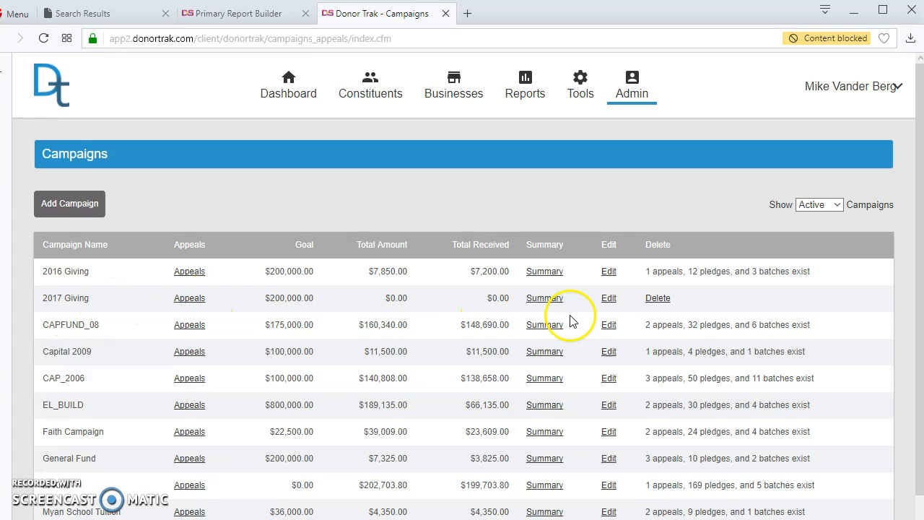
# Open 2017 Giving's appeals and start a 'Telethon 2017' appeal with a 25000 goal
pyautogui.scroll(-1, 658, 339)
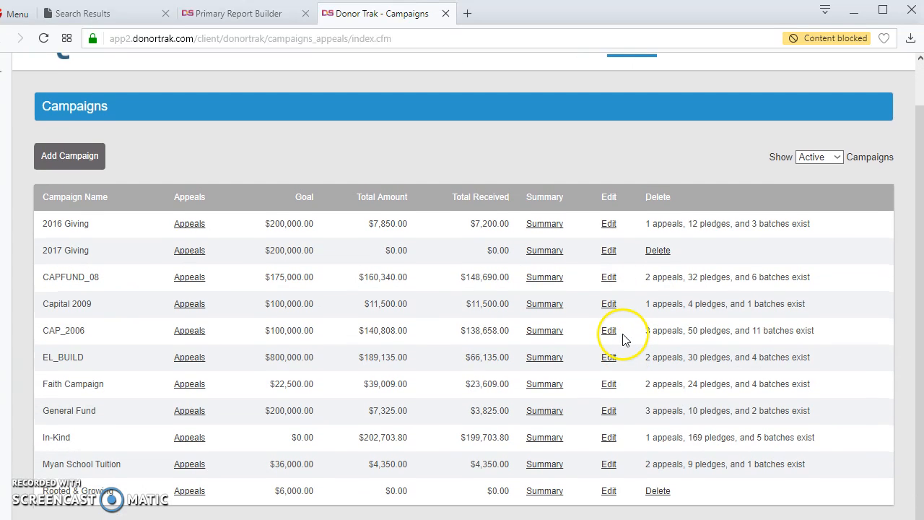
pyautogui.scroll(1, 267, 332)
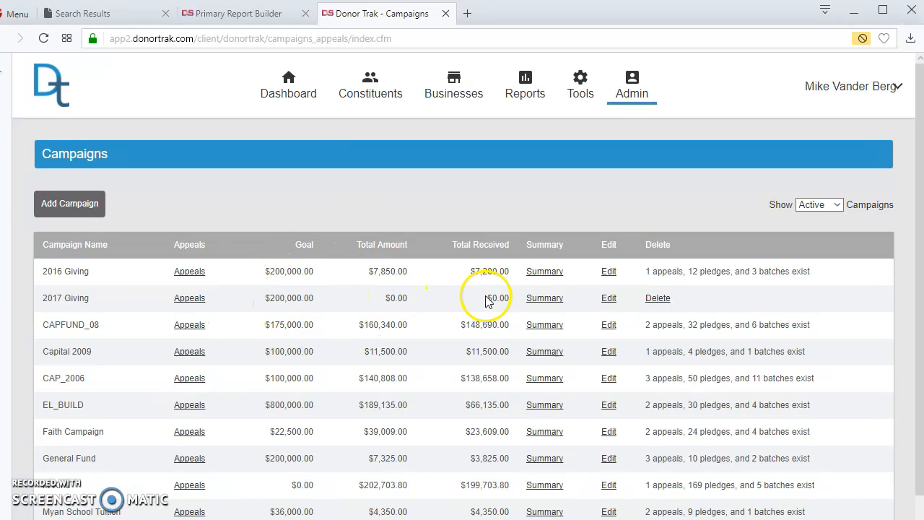
pyautogui.click(195, 300)
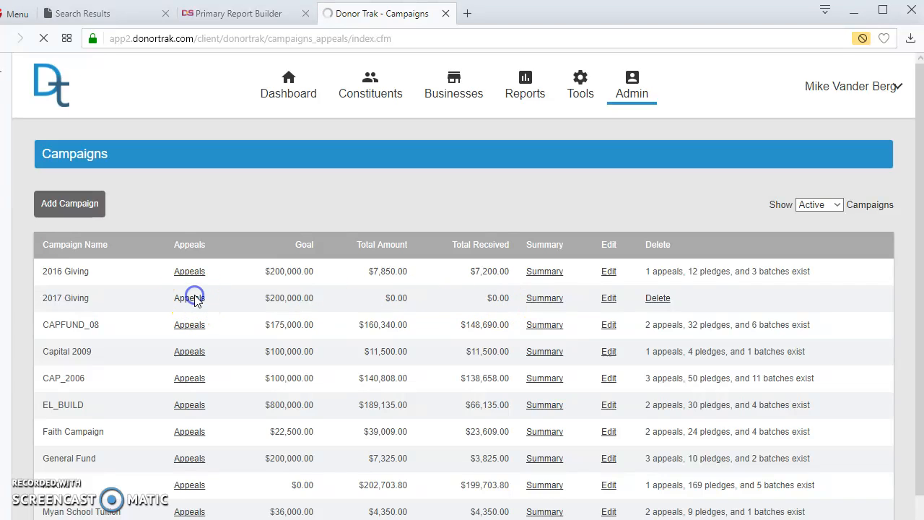
pyautogui.click(64, 221)
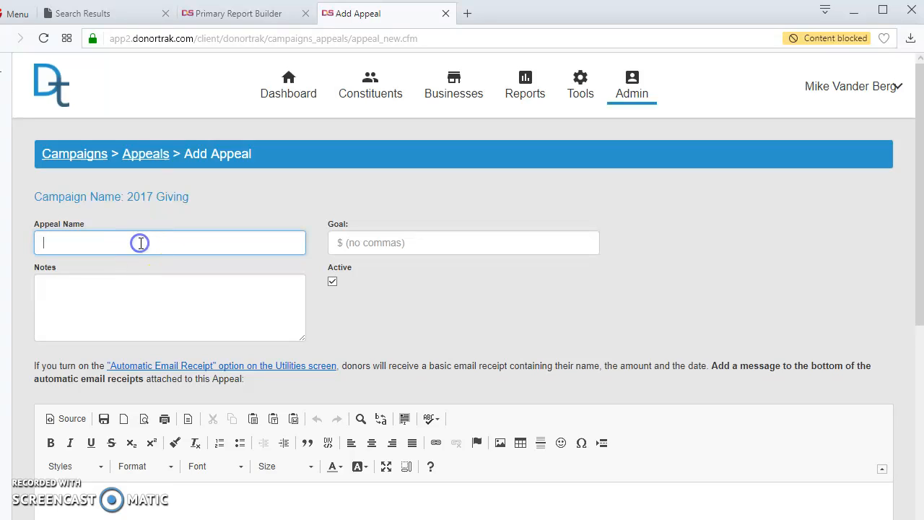
pyautogui.click(123, 245)
pyautogui.write('Tele')
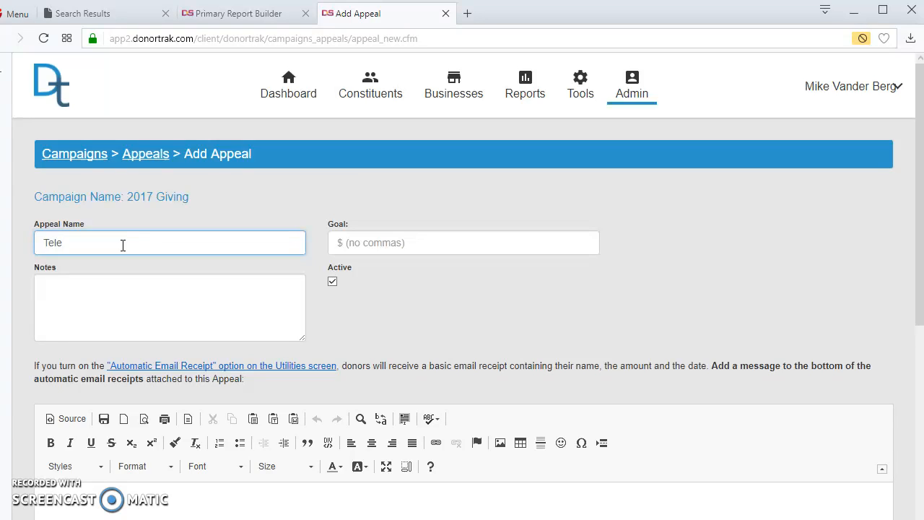
pyautogui.write('thon 2017')
pyautogui.press('Tab')
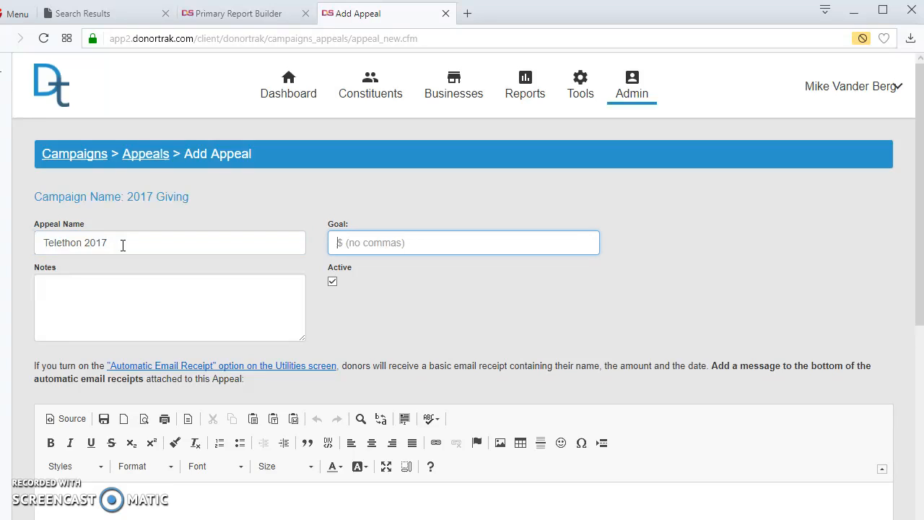
pyautogui.write('25')
pyautogui.click(223, 312)
# Check the appeal's receipt message and save the Telethon 2017 appeal
pyautogui.scroll(-3, 375, 315)
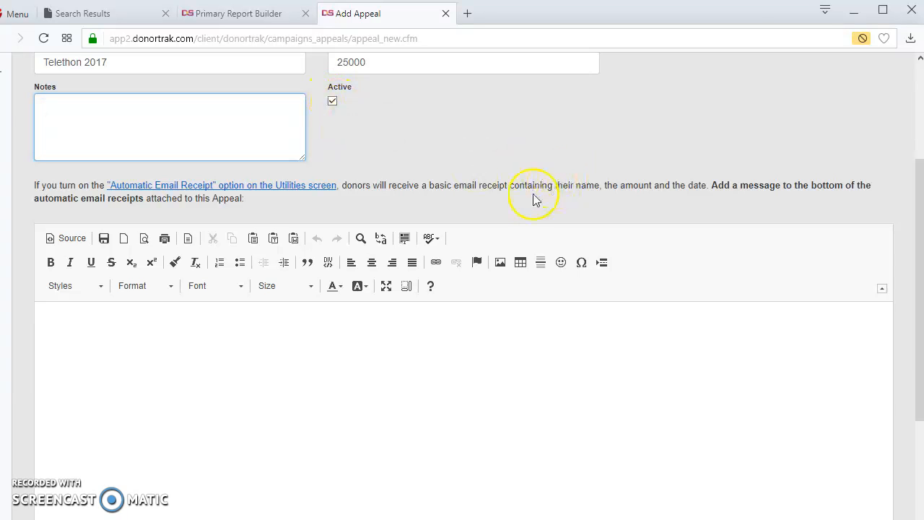
pyautogui.scroll(3, 521, 202)
pyautogui.scroll(-3, 521, 202)
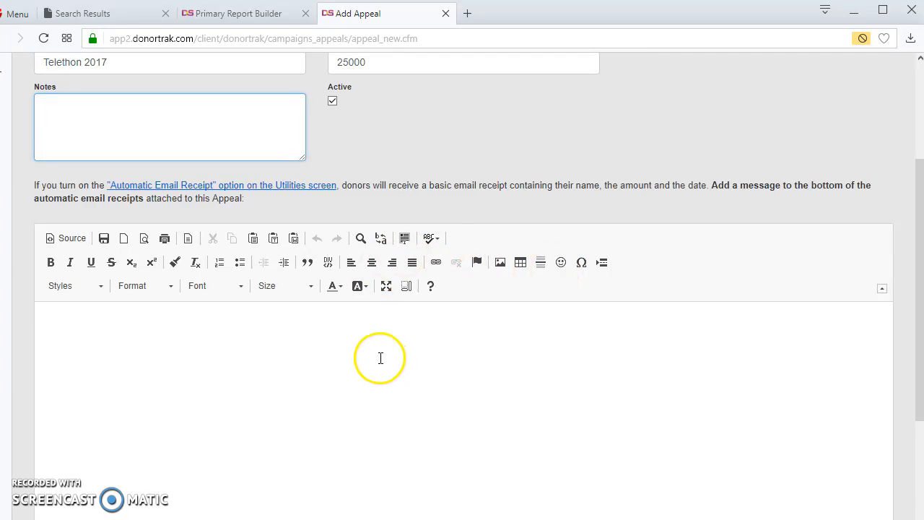
pyautogui.scroll(2, 380, 358)
pyautogui.click(245, 476)
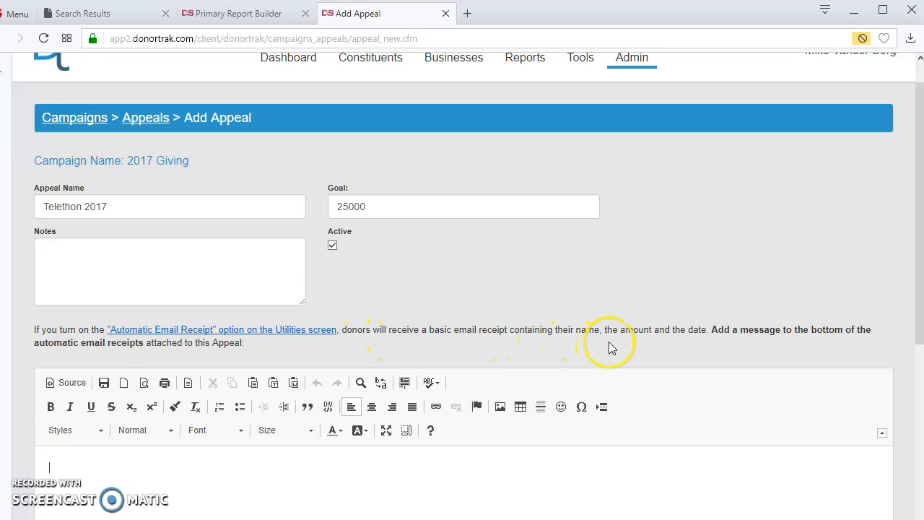
pyautogui.scroll(-2, 526, 337)
pyautogui.scroll(-3, 446, 318)
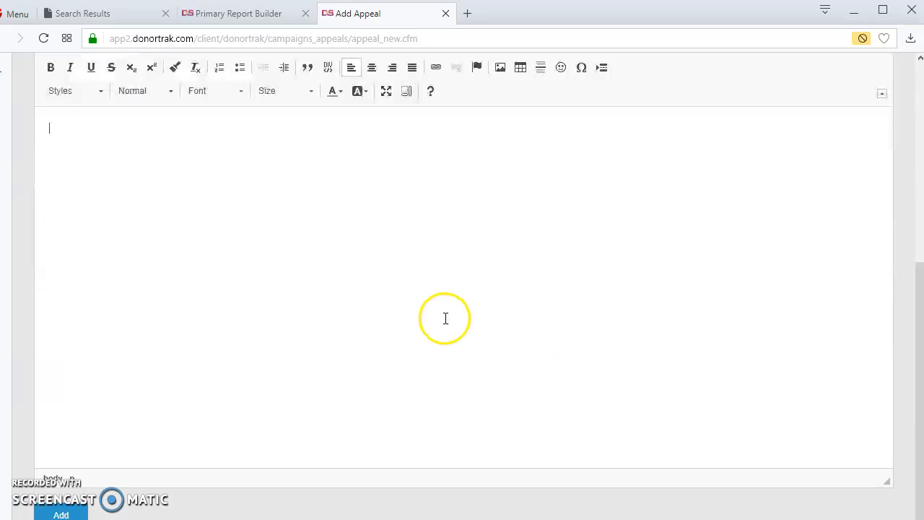
pyautogui.scroll(5, 447, 314)
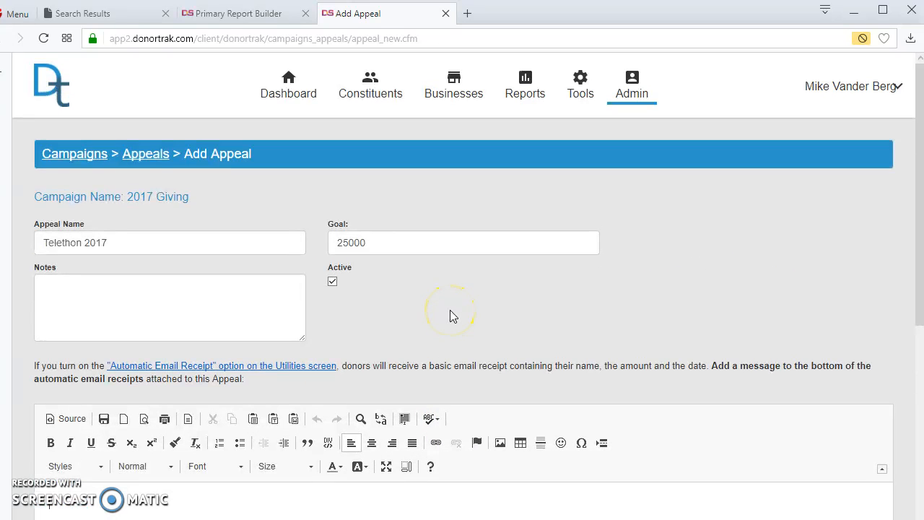
pyautogui.scroll(-6, 450, 317)
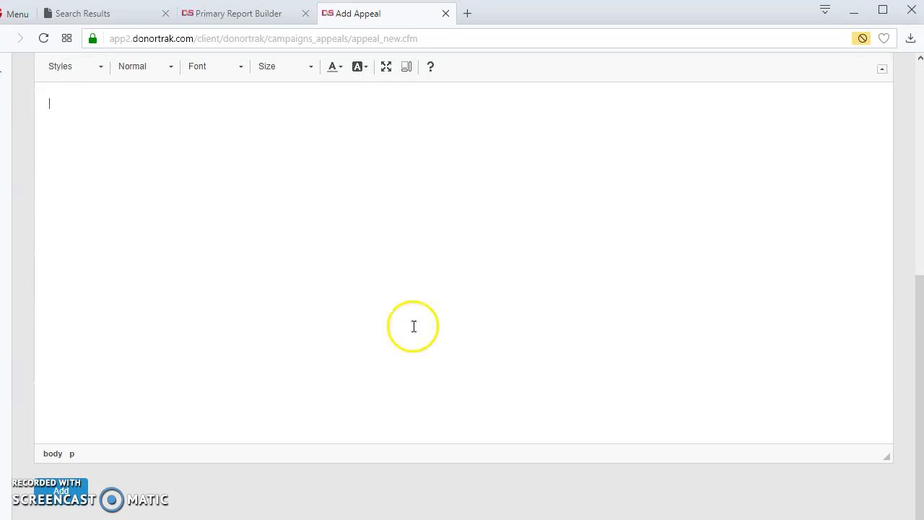
pyautogui.click(58, 491)
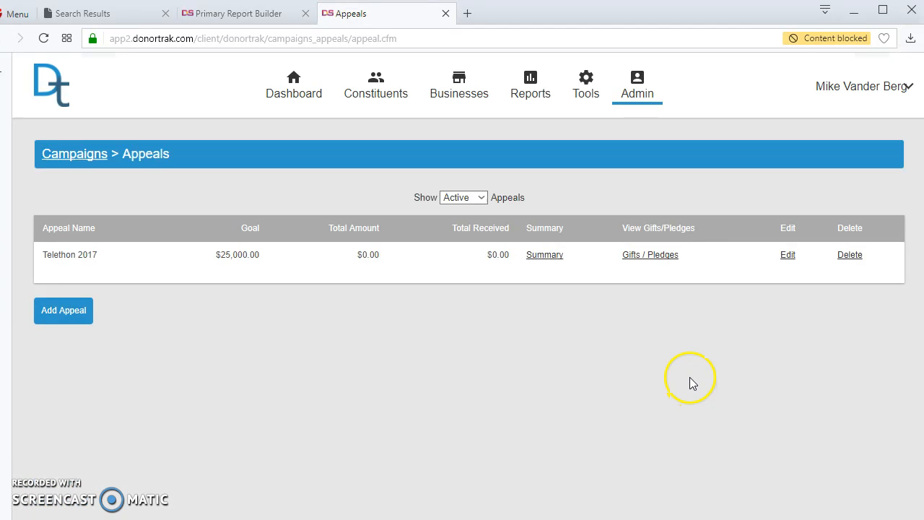
# Add an 'Auction 2017' appeal with a 100000 goal and save it
pyautogui.click(58, 312)
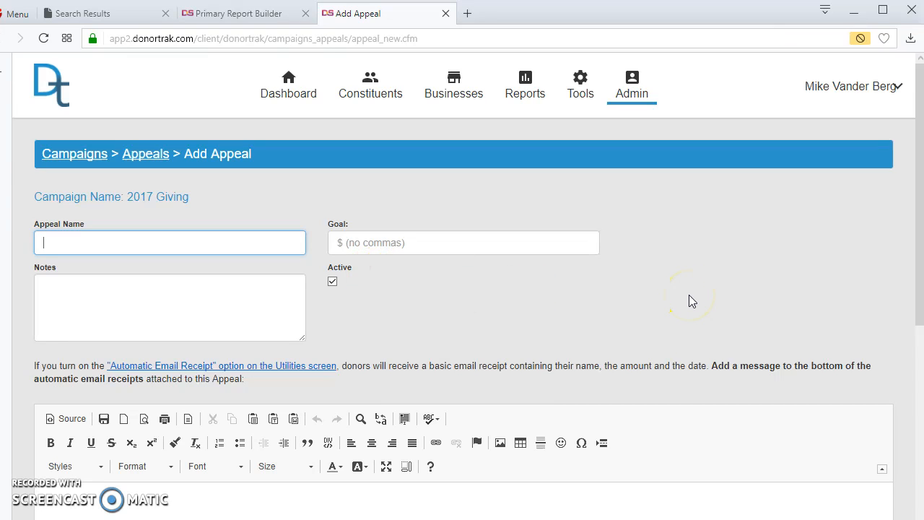
pyautogui.write('Auction 2017')
pyautogui.press('Tab')
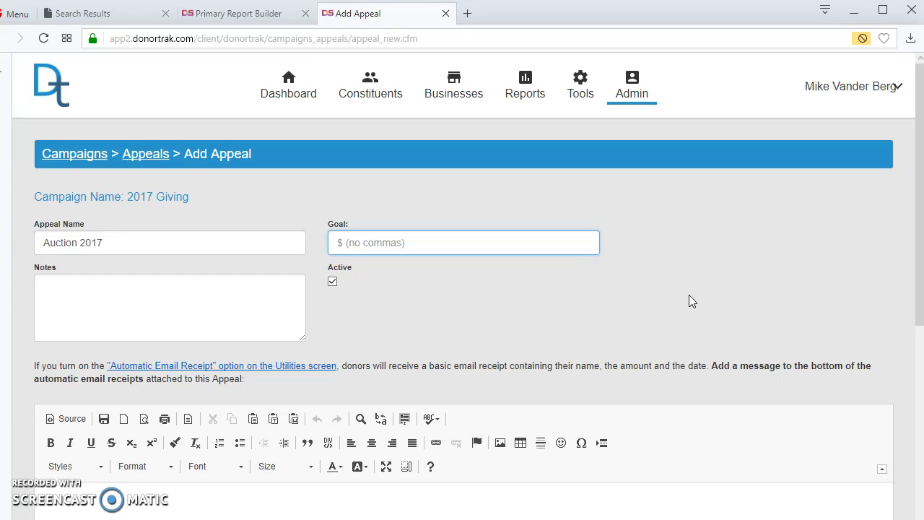
pyautogui.write('1')
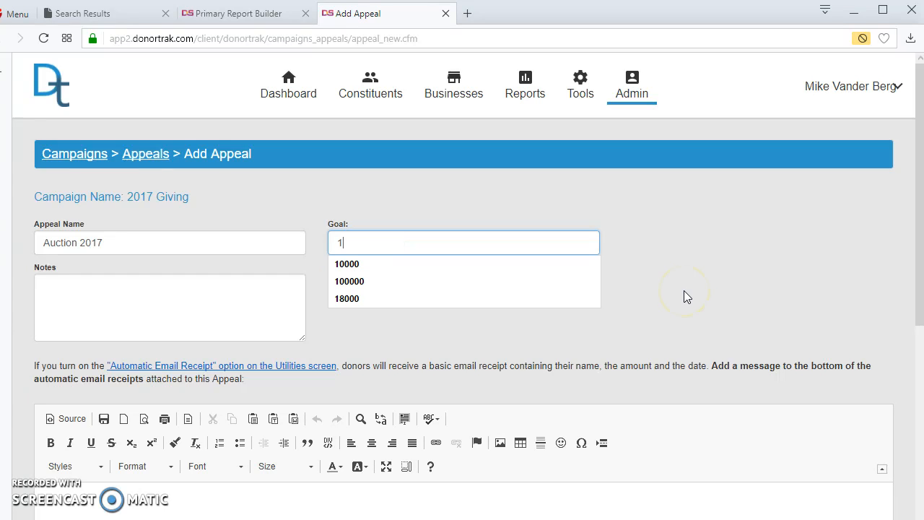
pyautogui.write('00000')
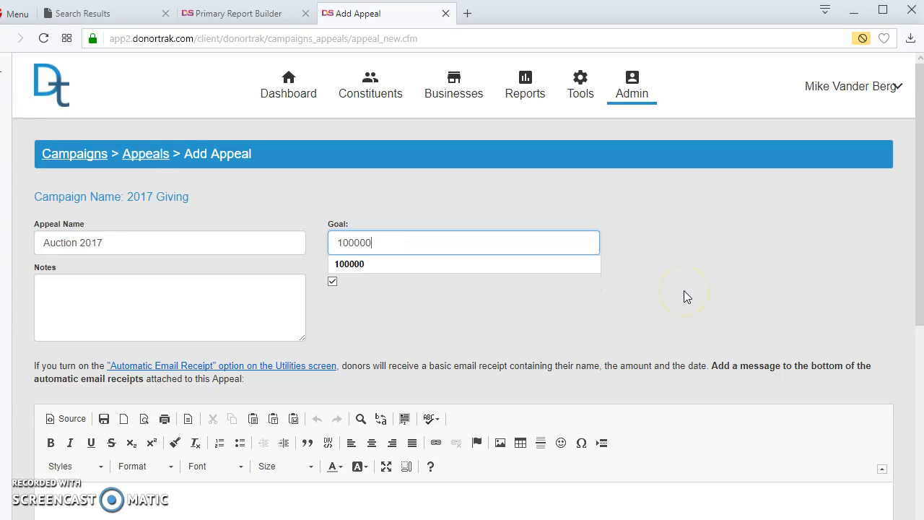
pyautogui.click(145, 320)
pyautogui.scroll(-5, 255, 280)
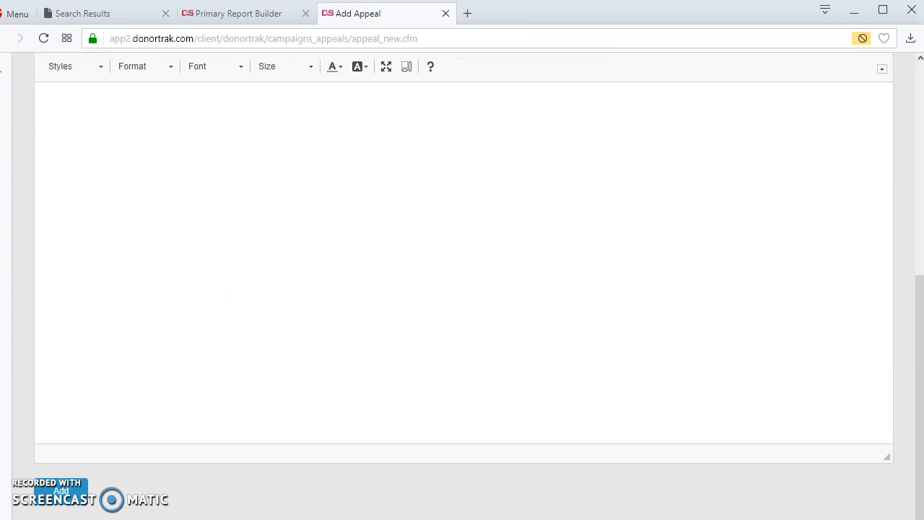
pyautogui.click(65, 501)
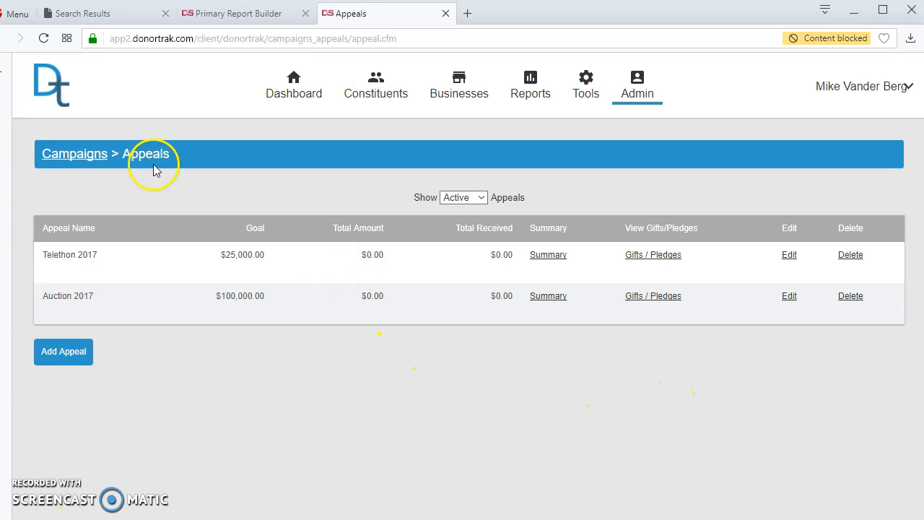
# Go from the campaigns list to a constituent's record and open its empty Gifts/Pledge Schedules page
pyautogui.click(69, 160)
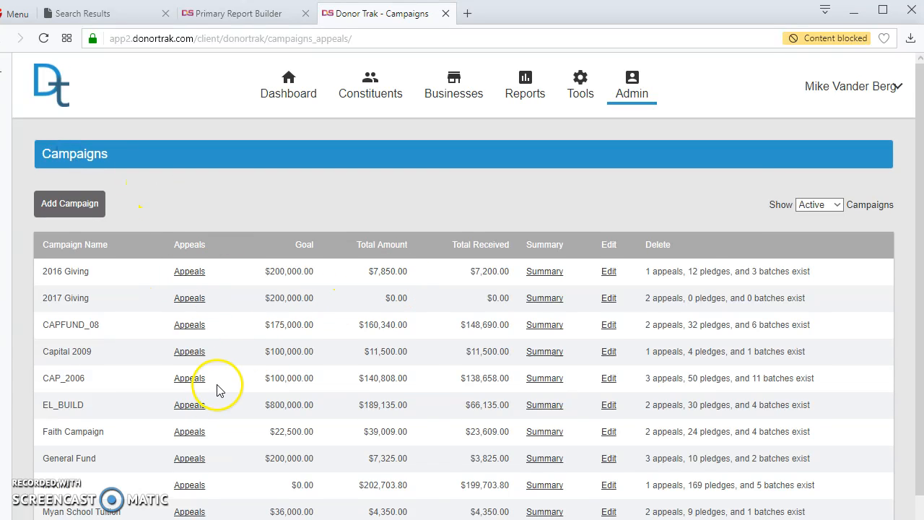
pyautogui.scroll(-1, 215, 388)
pyautogui.scroll(1, 672, 357)
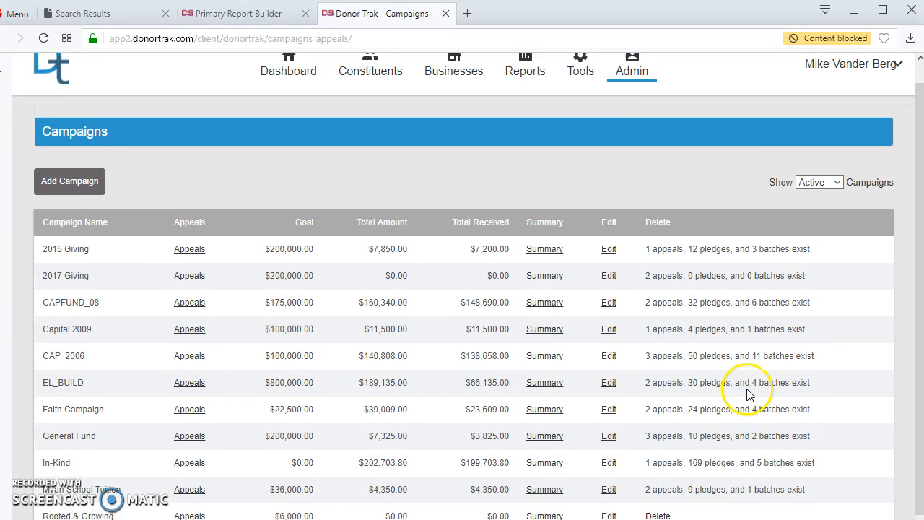
pyautogui.click(632, 83)
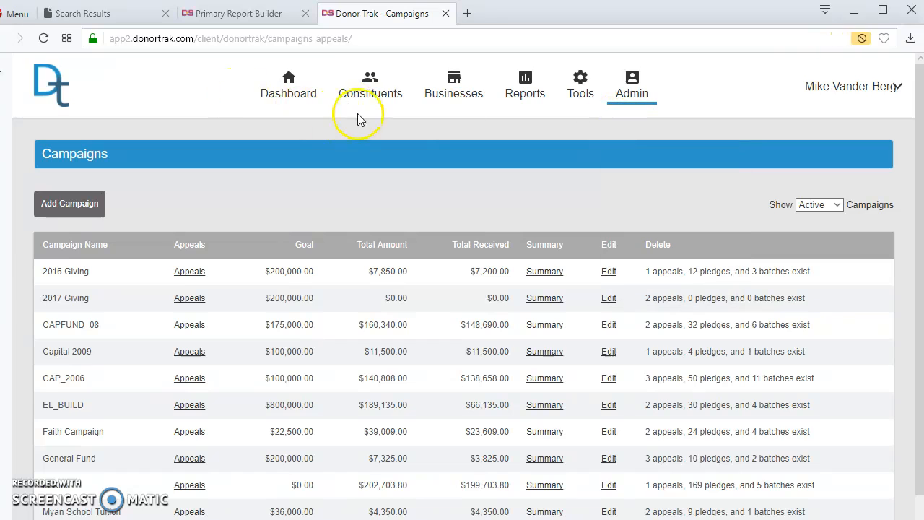
pyautogui.click(368, 87)
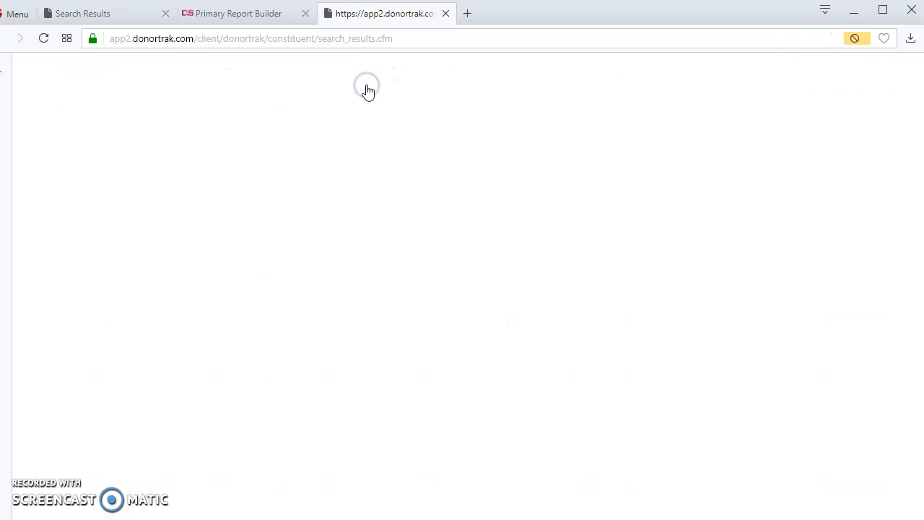
pyautogui.click(98, 306)
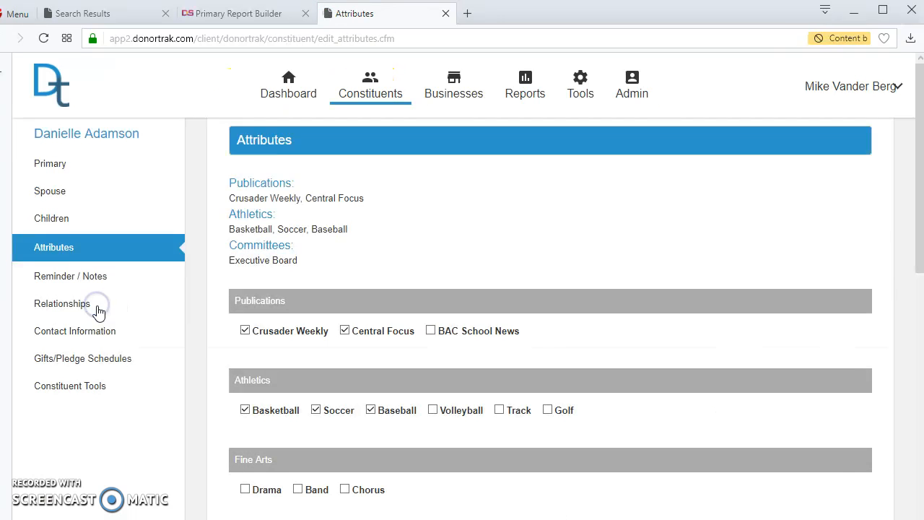
pyautogui.click(115, 360)
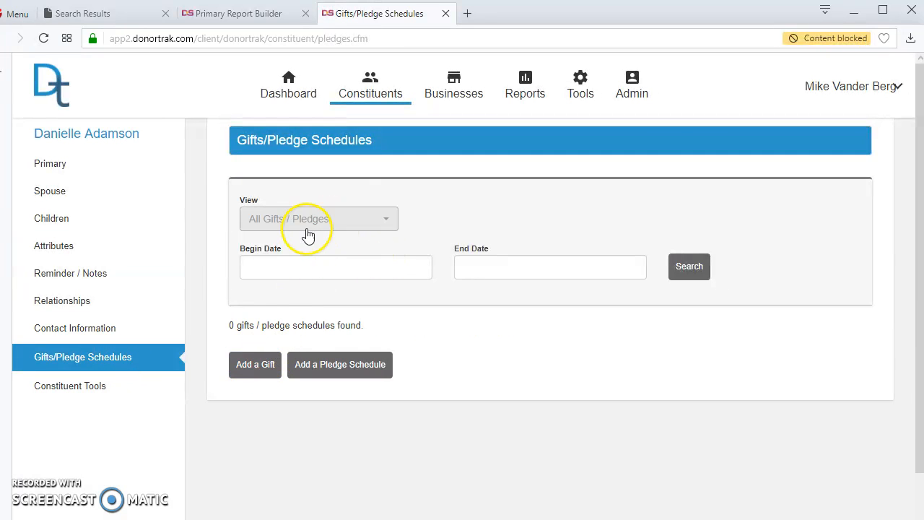
# Save a 1000 check gift with its check number as a new pledge for 2017 Giving, Telethon 2017
pyautogui.click(260, 367)
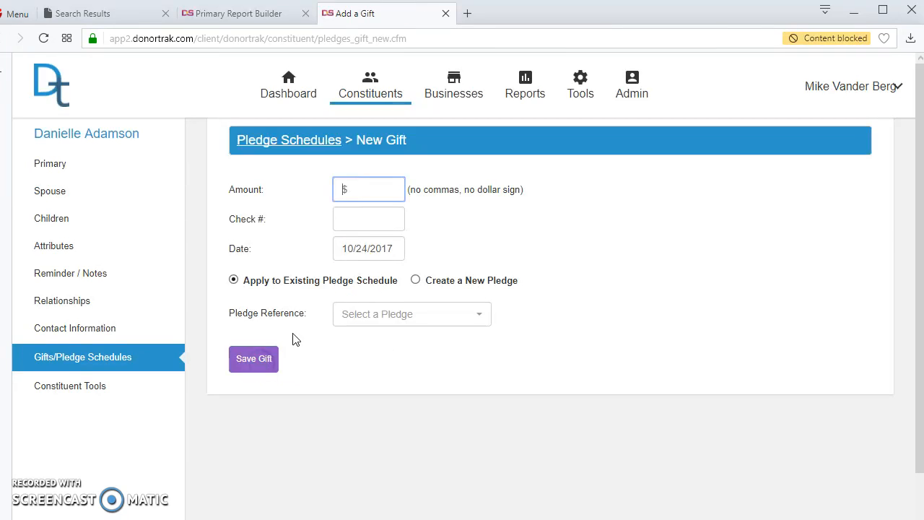
pyautogui.write('1000')
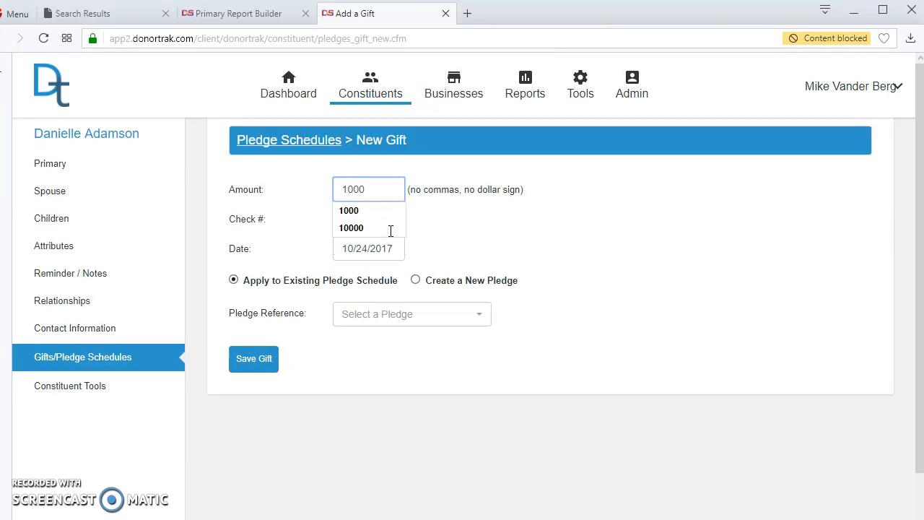
pyautogui.click(390, 228)
pyautogui.write('45645')
pyautogui.click(417, 281)
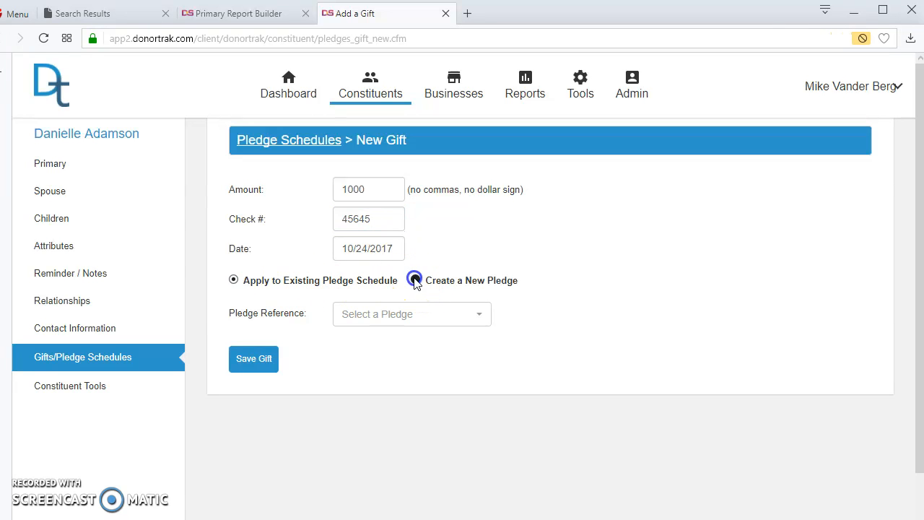
pyautogui.click(423, 316)
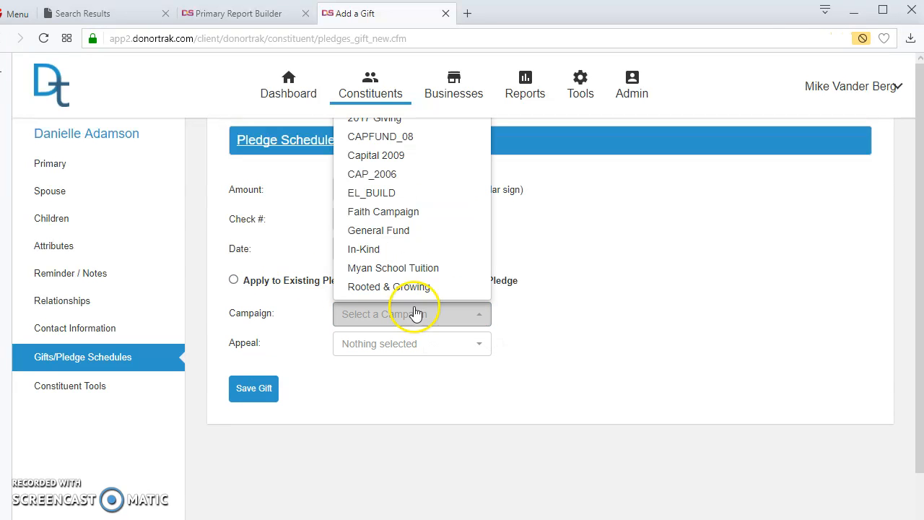
pyautogui.click(399, 123)
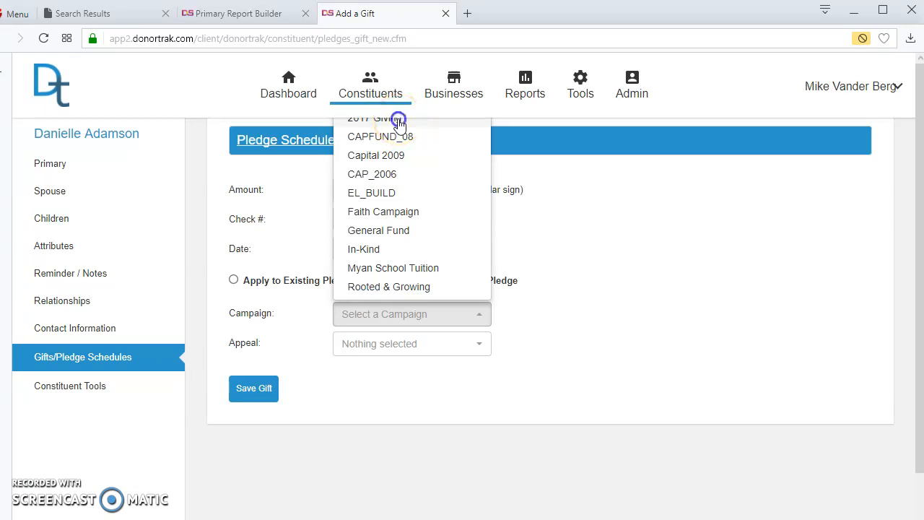
pyautogui.click(410, 346)
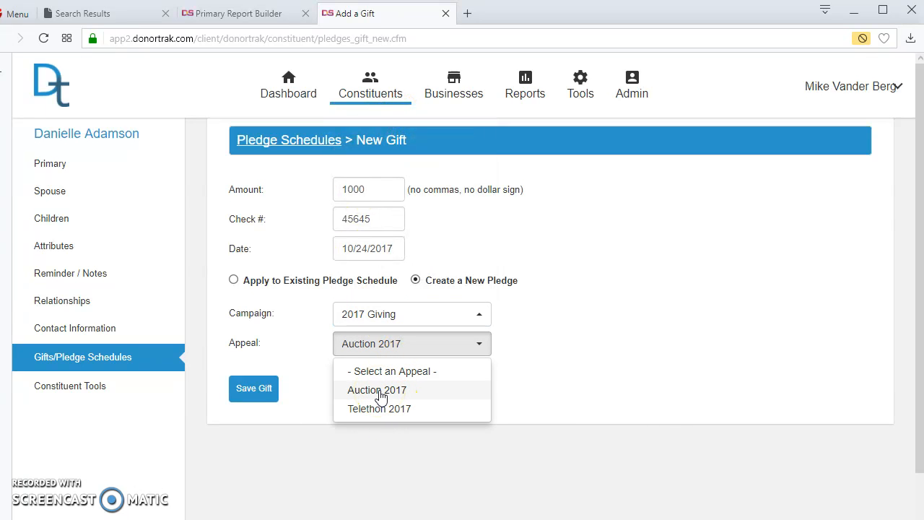
pyautogui.click(358, 411)
pyautogui.click(257, 391)
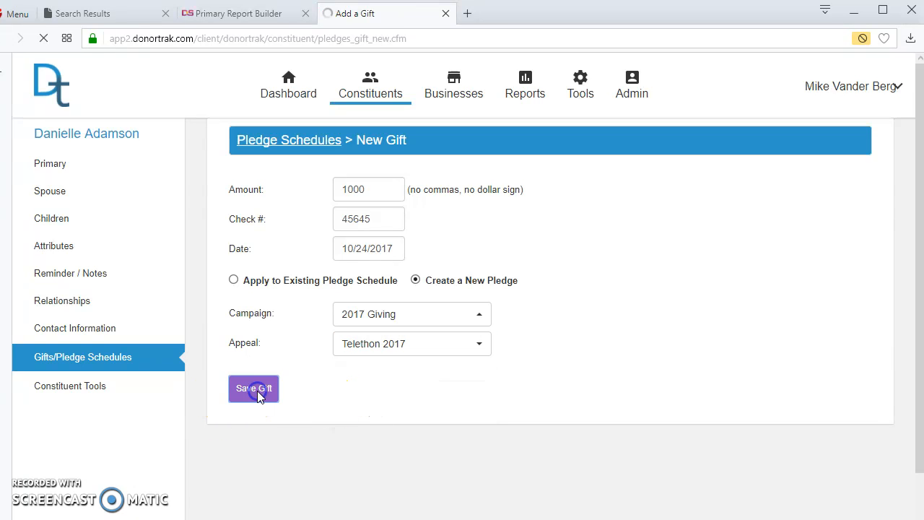
pyautogui.moveTo(625, 100)
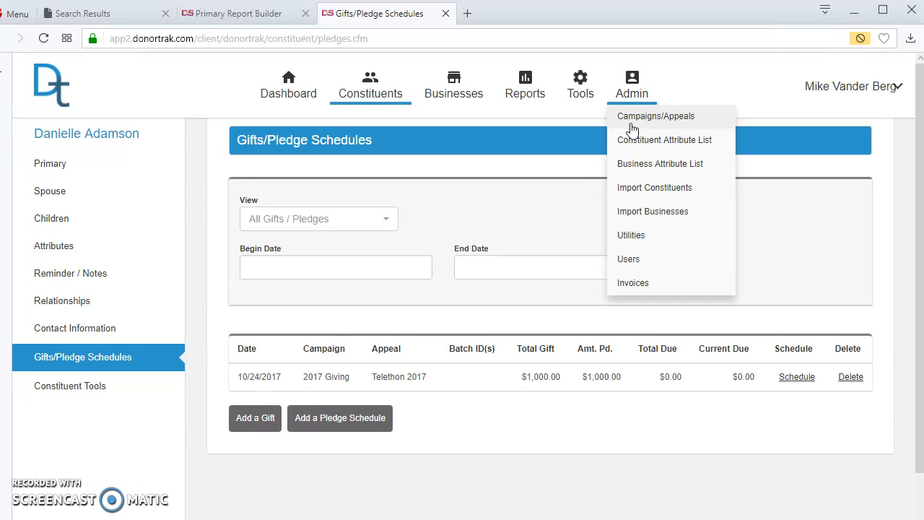
# Open Constituent Attribute Categories and scroll through Publications, Athletics, Fine Arts, Committees and Auction
pyautogui.click(637, 149)
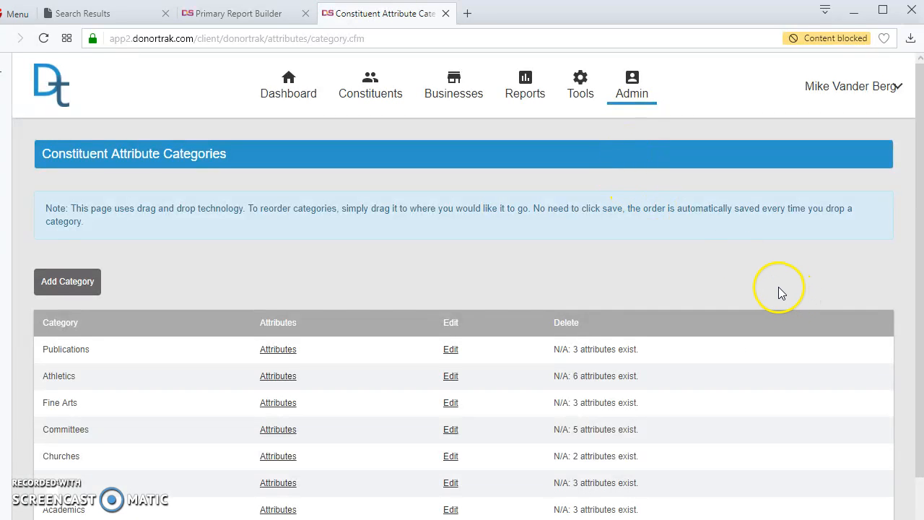
pyautogui.scroll(-1, 778, 291)
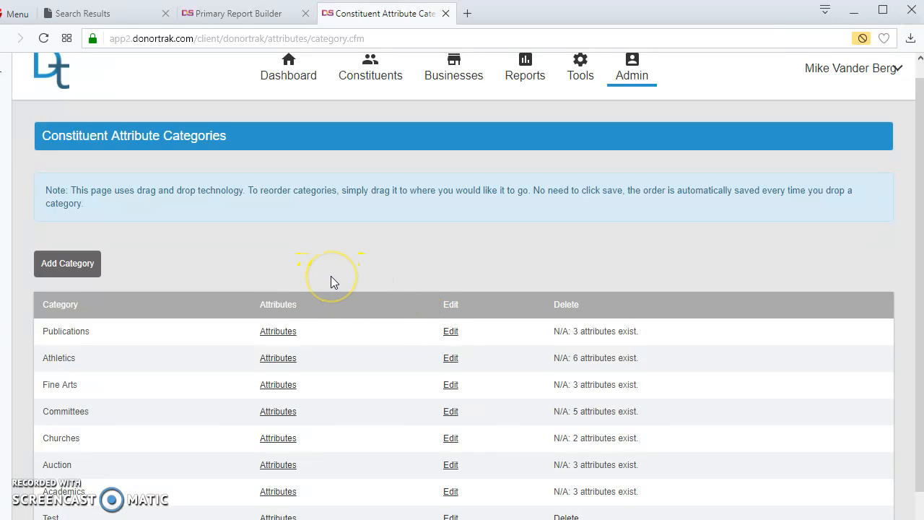
pyautogui.scroll(1, 331, 276)
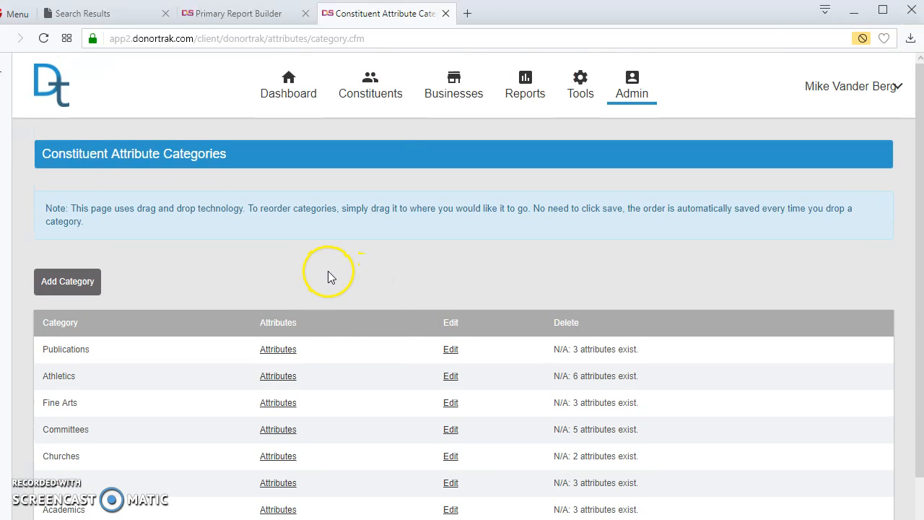
# Review the first constituent's attribute checkboxes and summary, then return to the attribute categories
pyautogui.click(366, 98)
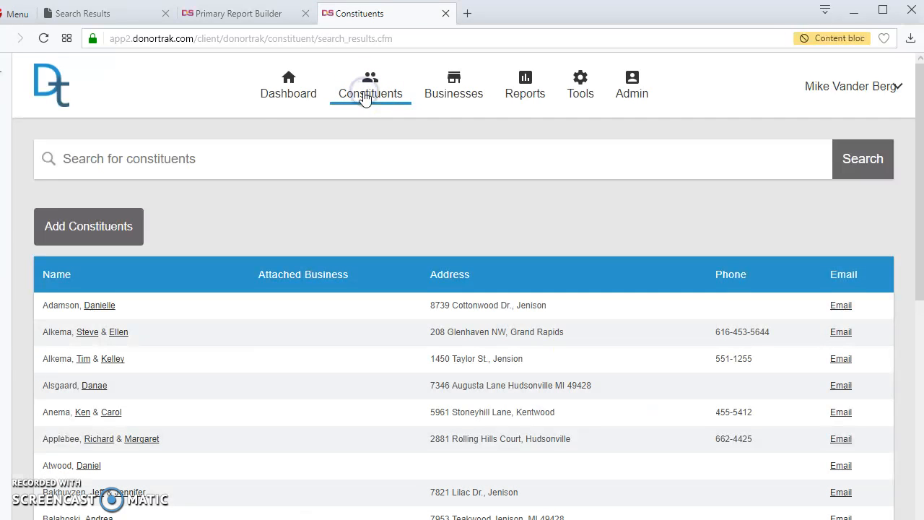
pyautogui.click(92, 309)
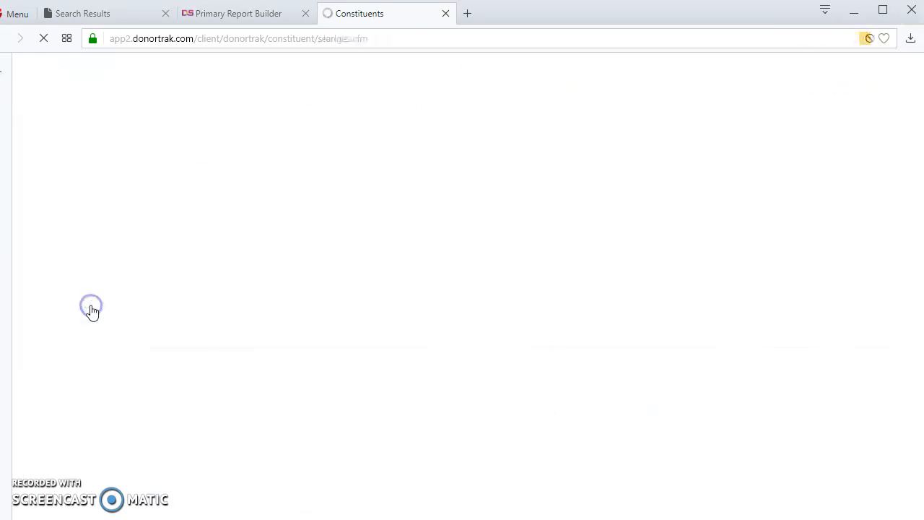
pyautogui.click(64, 248)
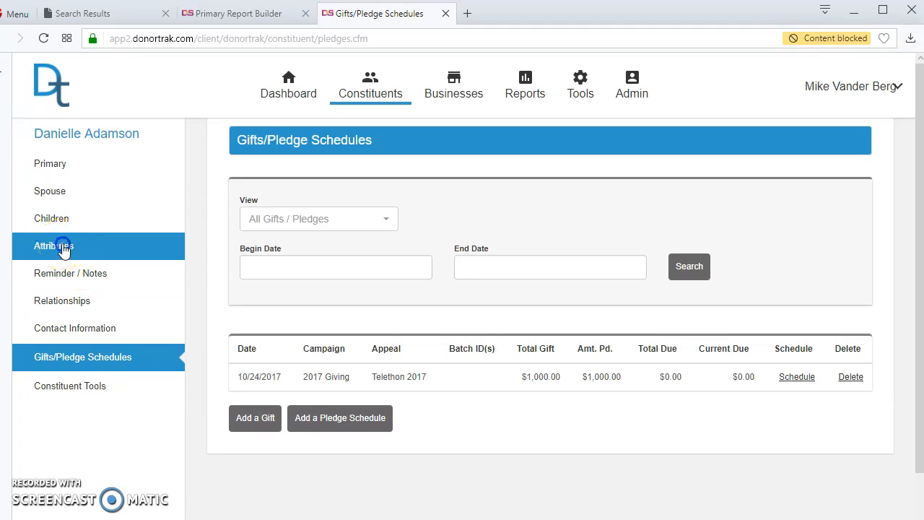
pyautogui.scroll(-3, 324, 316)
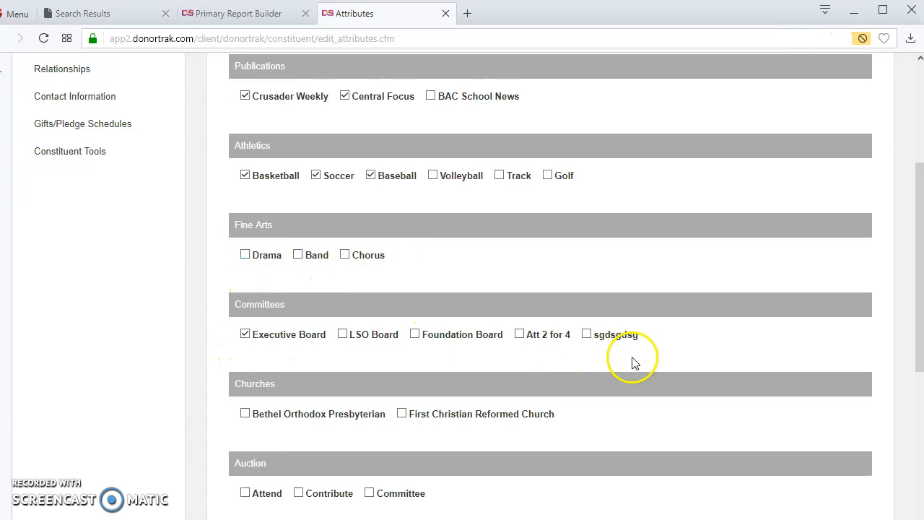
pyautogui.scroll(-2, 672, 271)
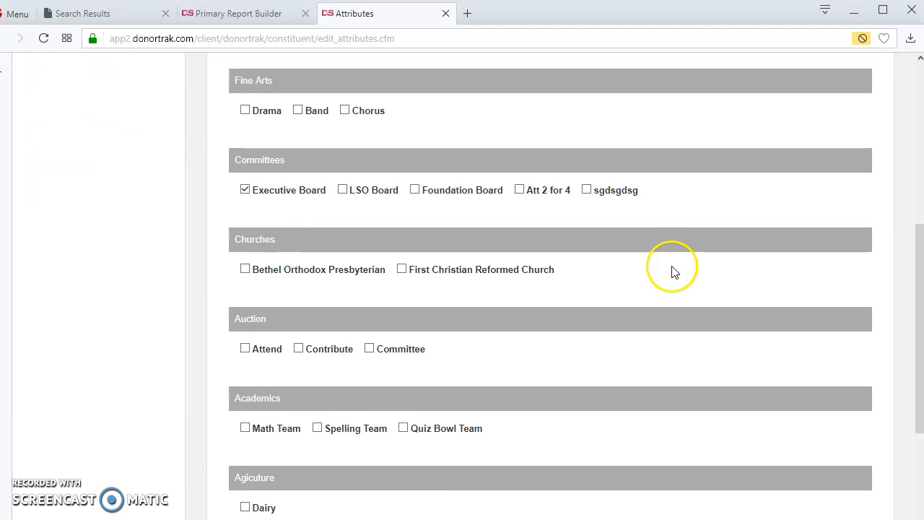
pyautogui.scroll(5, 672, 271)
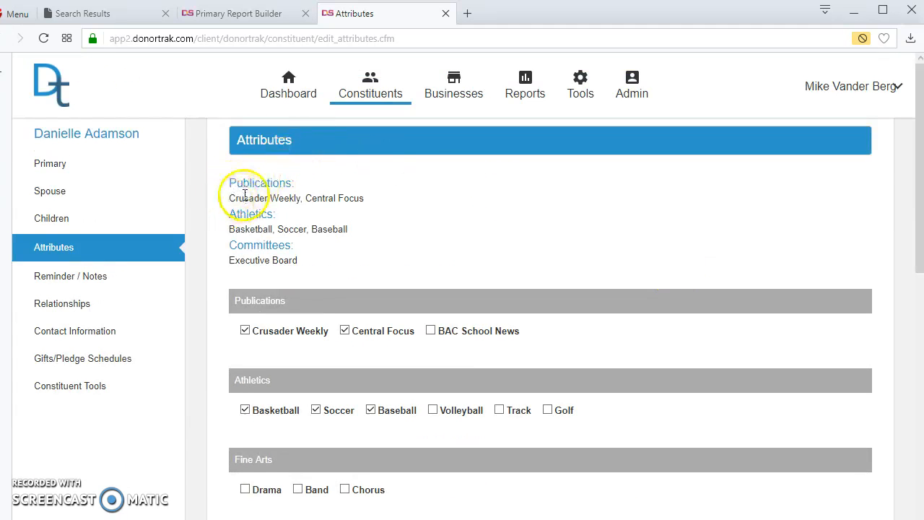
pyautogui.moveTo(231, 182); pyautogui.dragTo(367, 262)
pyautogui.click(411, 260)
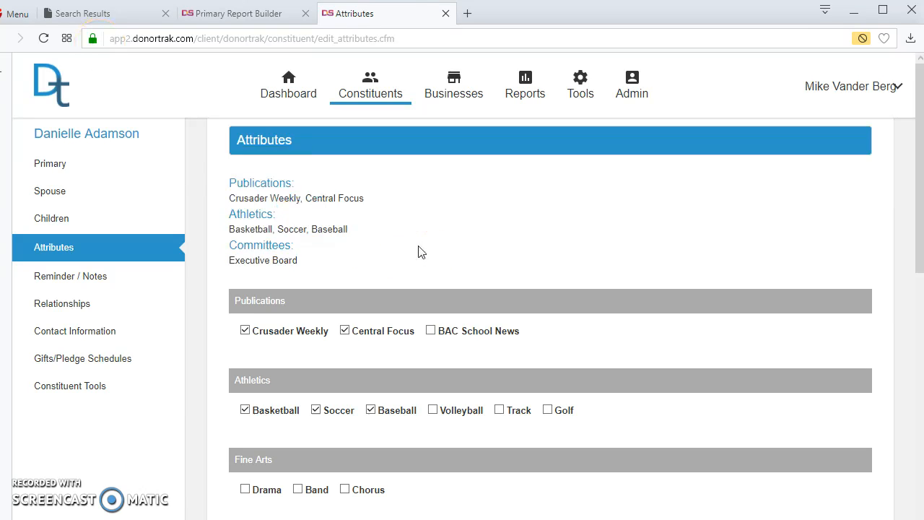
pyautogui.click(416, 245)
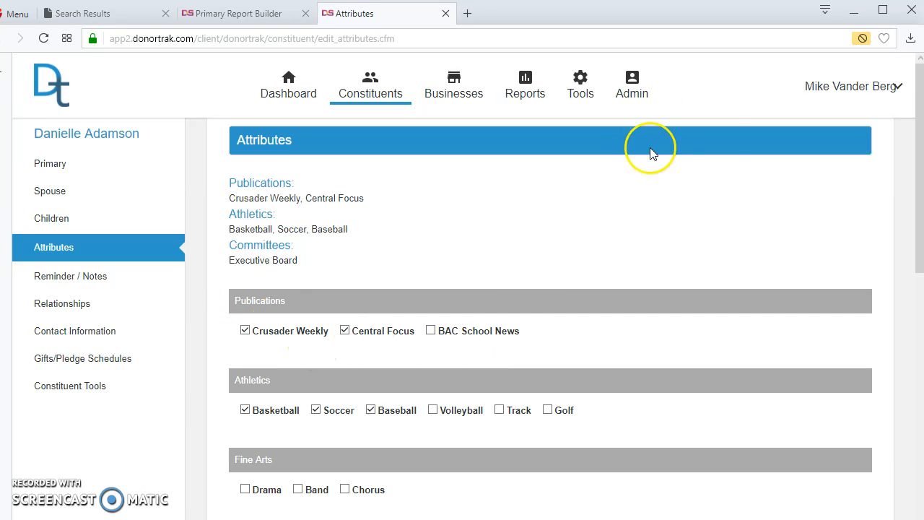
pyautogui.click(630, 83)
pyautogui.click(645, 147)
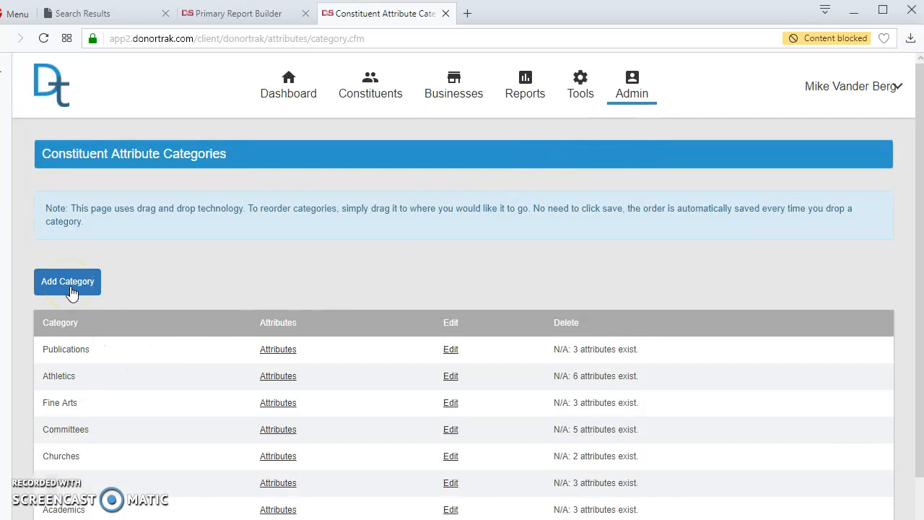
# Open the Publications category's attributes and edit then update Crusader Weekly
pyautogui.click(90, 289)
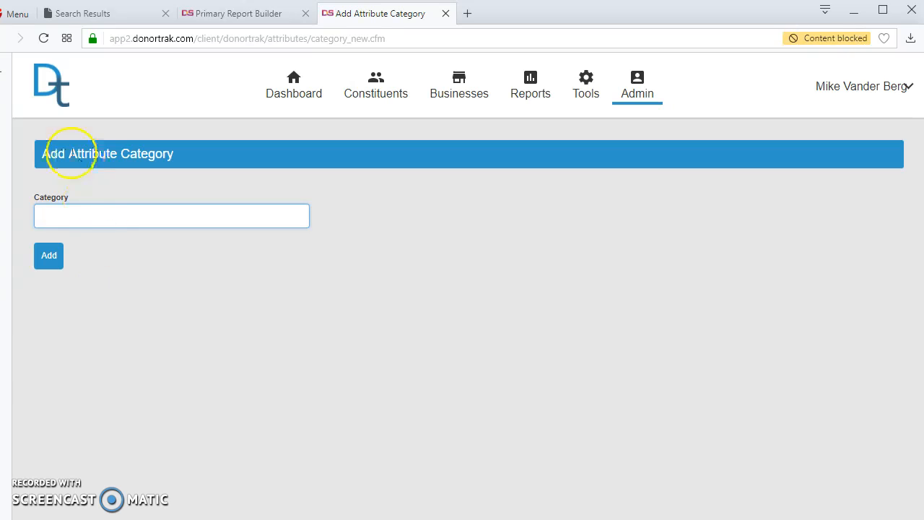
pyautogui.click(4, 38)
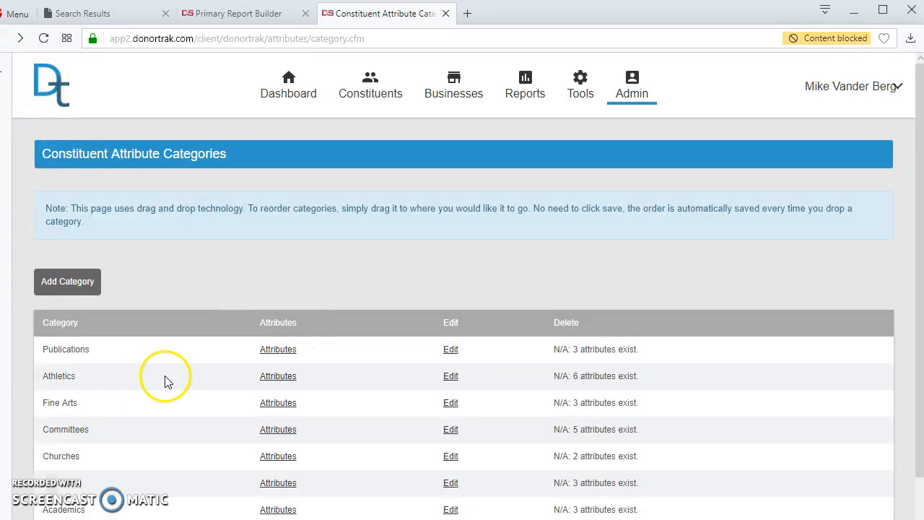
pyautogui.click(280, 351)
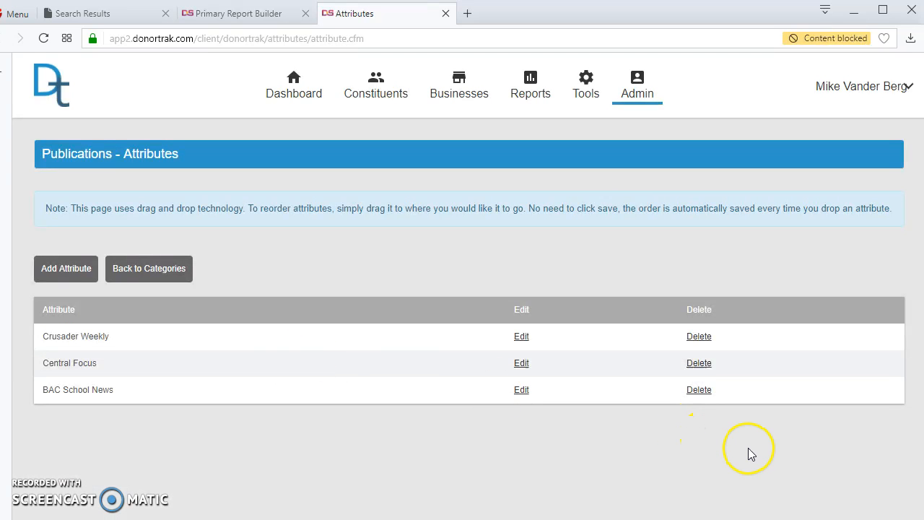
pyautogui.click(520, 338)
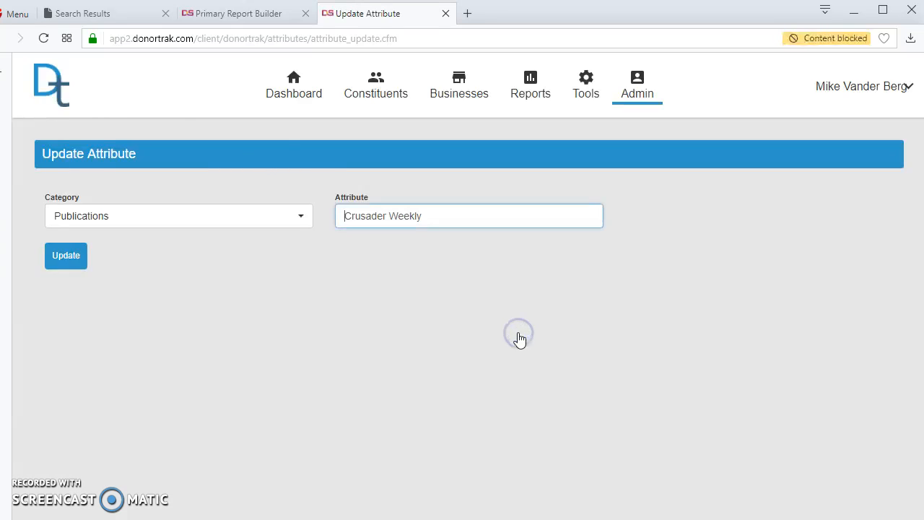
pyautogui.click(67, 260)
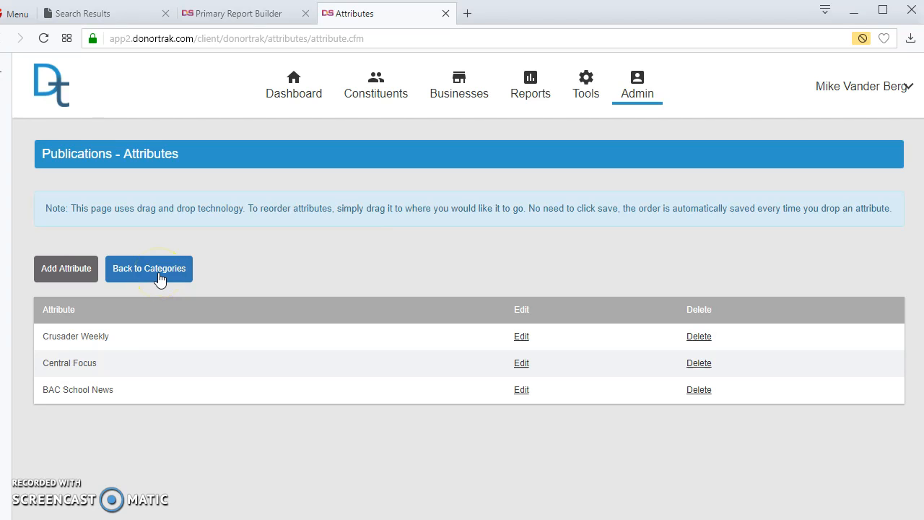
pyautogui.click(635, 91)
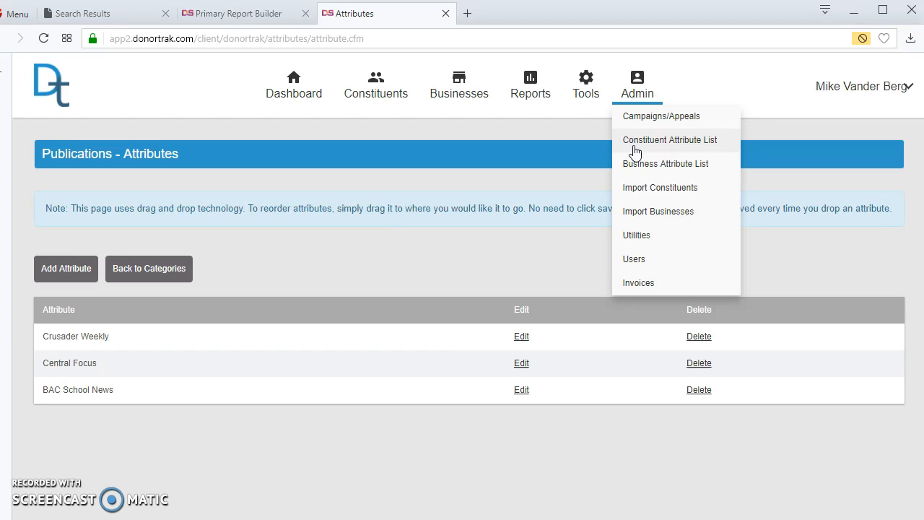
pyautogui.click(641, 172)
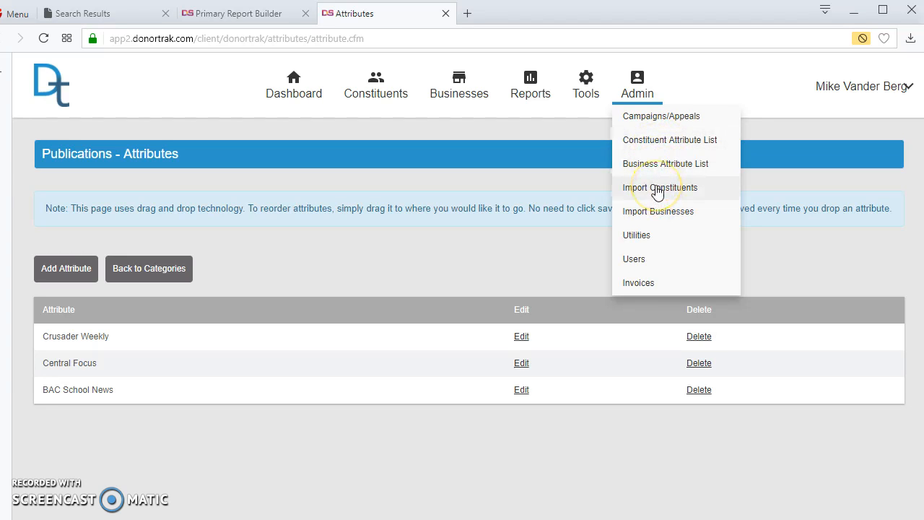
pyautogui.click(657, 188)
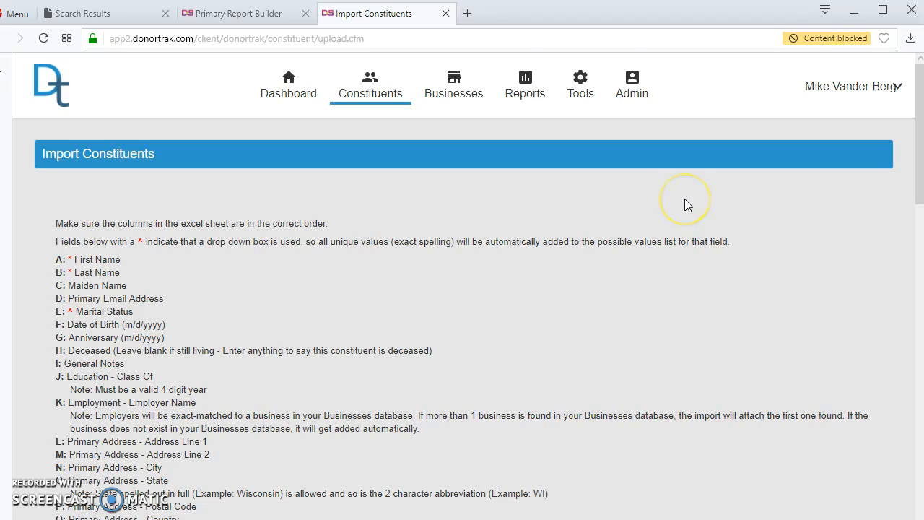
pyautogui.scroll(-5, 685, 198)
pyautogui.scroll(4, 684, 198)
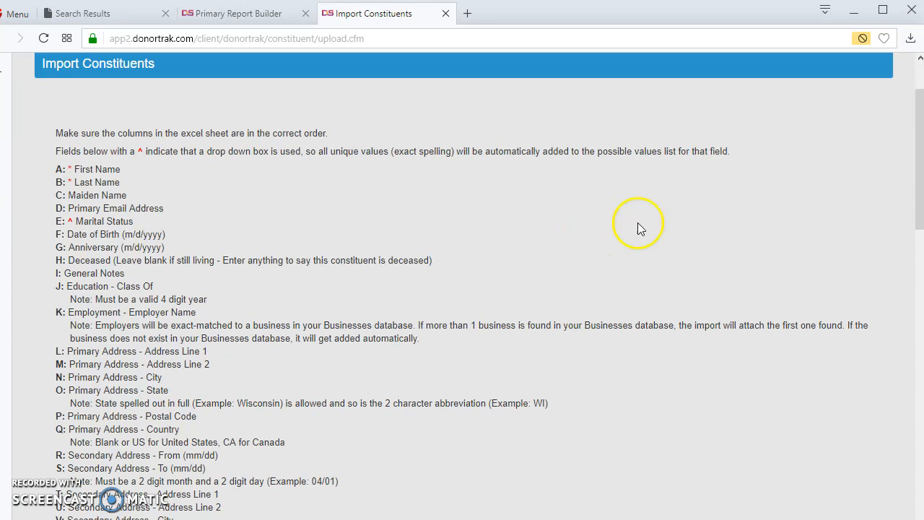
pyautogui.scroll(-15, 207, 248)
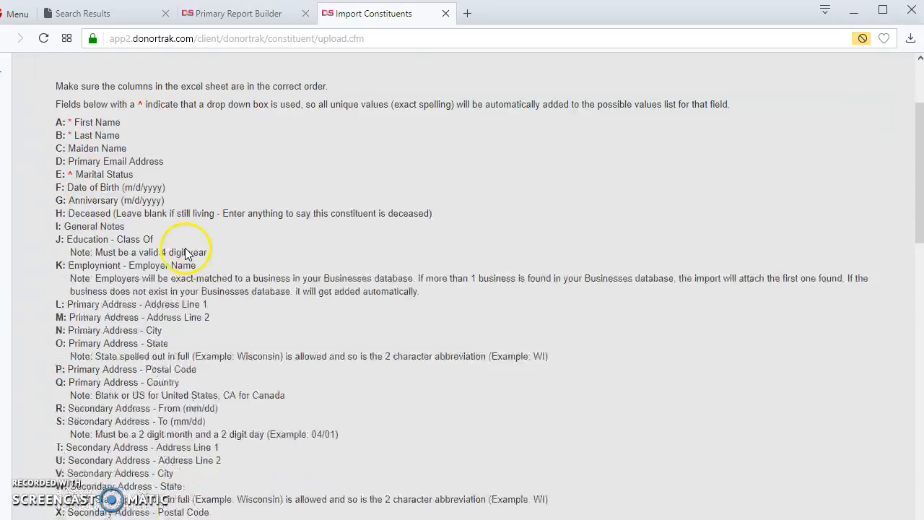
pyautogui.scroll(15, 186, 249)
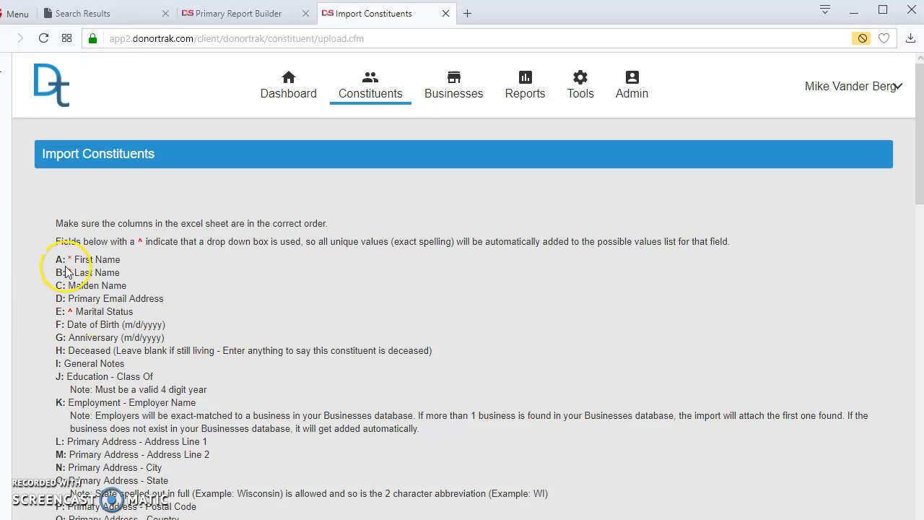
pyautogui.moveTo(72, 254); pyautogui.dragTo(124, 276)
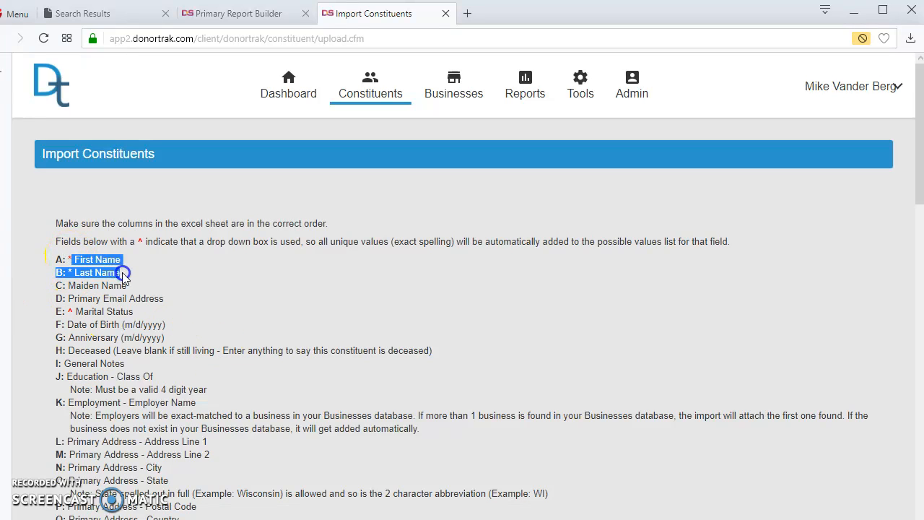
pyautogui.scroll(-14, 322, 324)
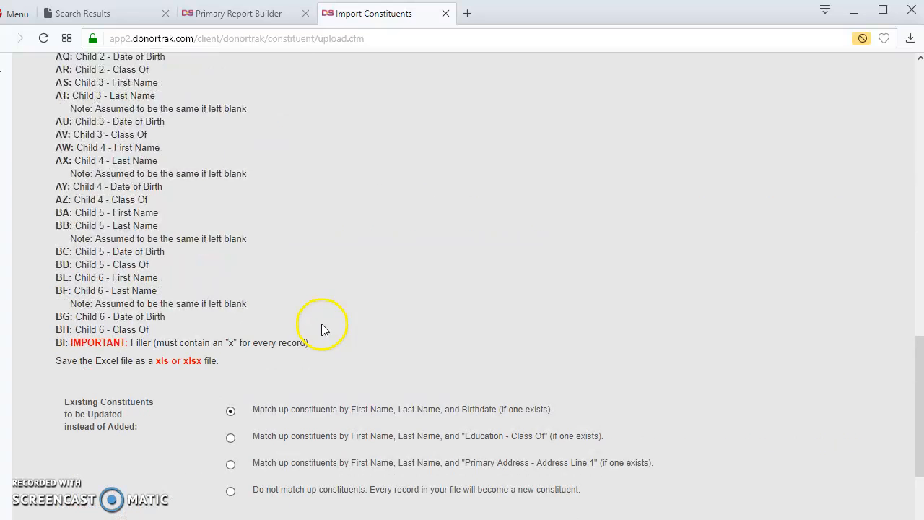
pyautogui.moveTo(216, 342); pyautogui.dragTo(56, 340)
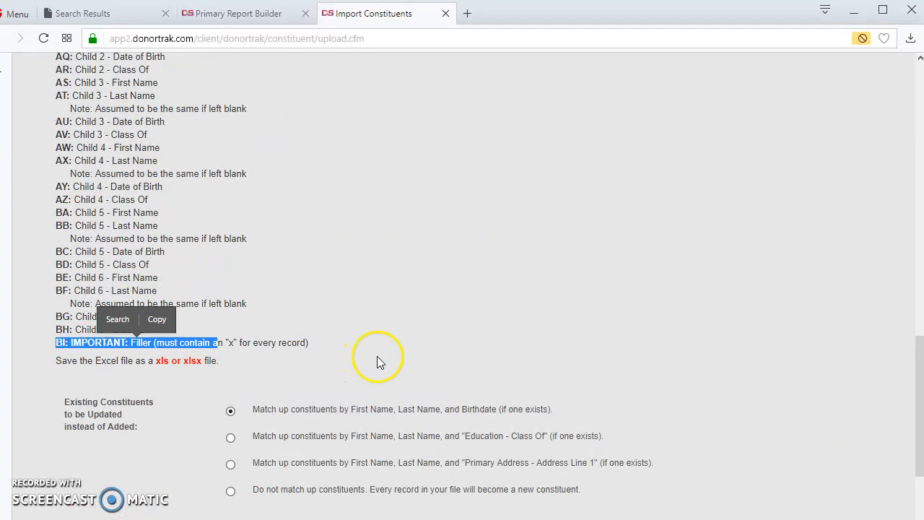
pyautogui.click(376, 352)
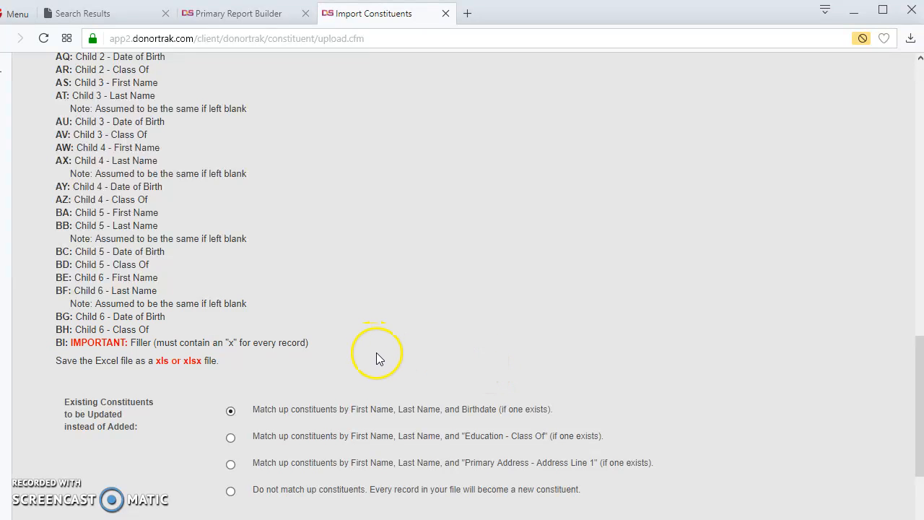
pyautogui.scroll(6, 380, 353)
pyautogui.scroll(7, 381, 353)
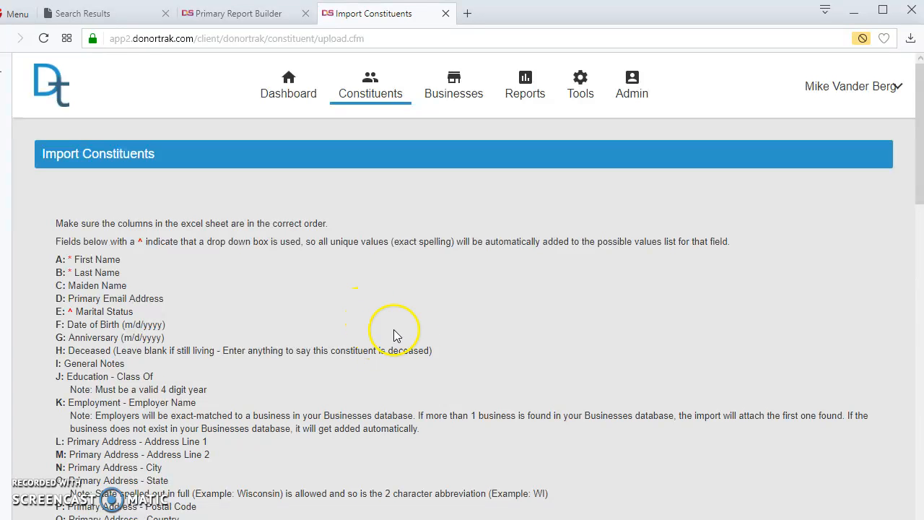
pyautogui.scroll(-15, 470, 349)
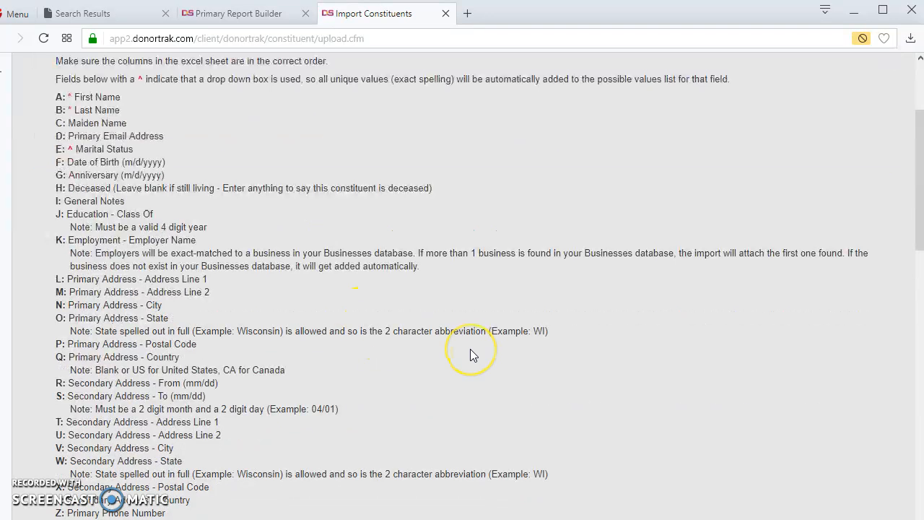
pyautogui.scroll(-3, 469, 349)
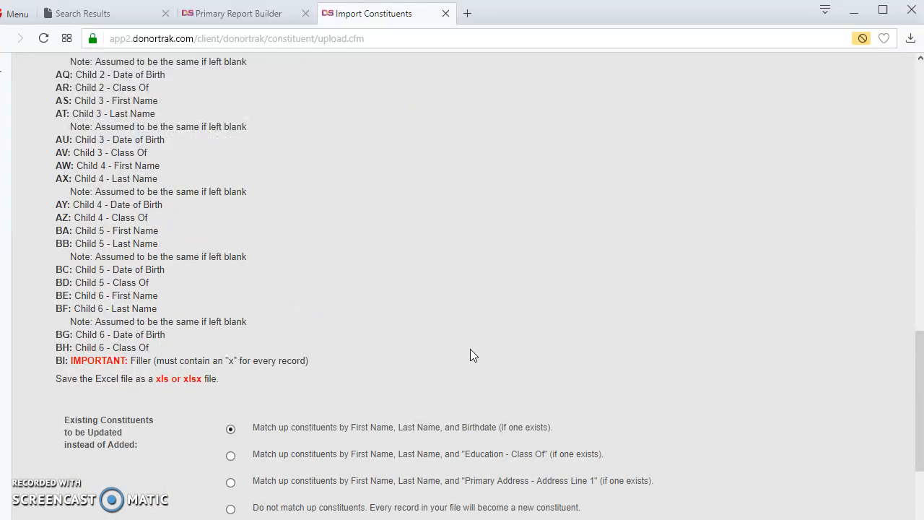
pyautogui.scroll(18, 470, 349)
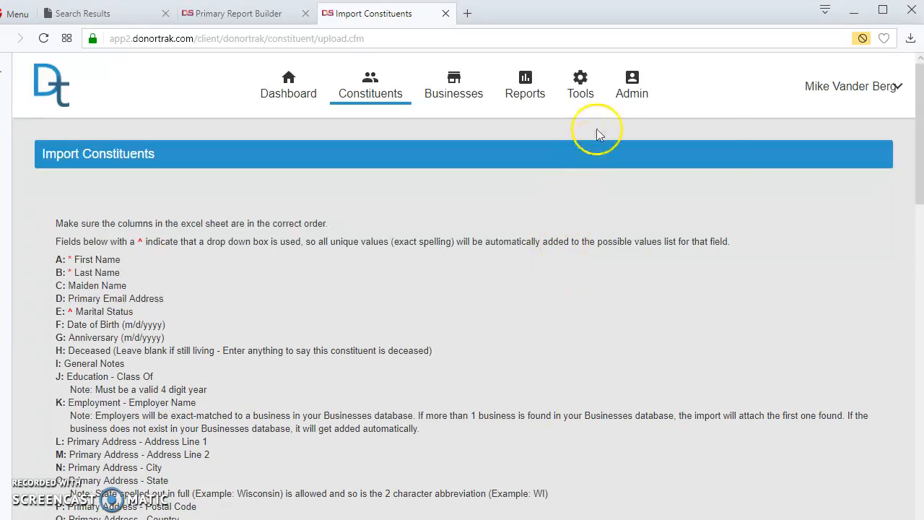
pyautogui.click(631, 81)
# Visit the Import Businesses page, then the Utilities page with Avery Label Type 5160
pyautogui.click(654, 212)
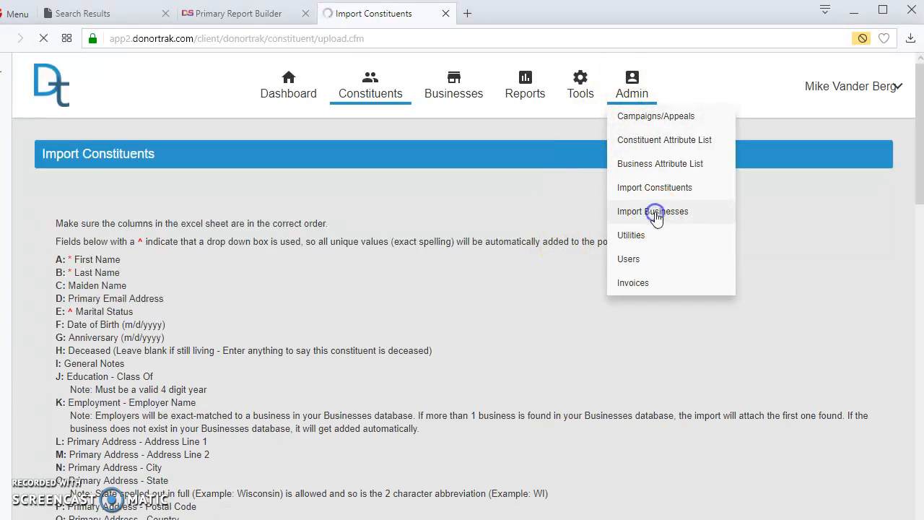
pyautogui.click(632, 83)
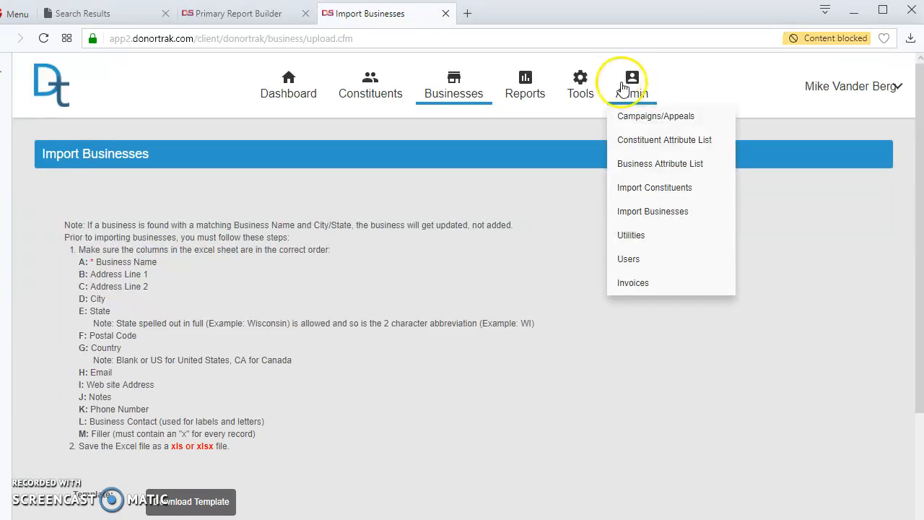
pyautogui.click(660, 243)
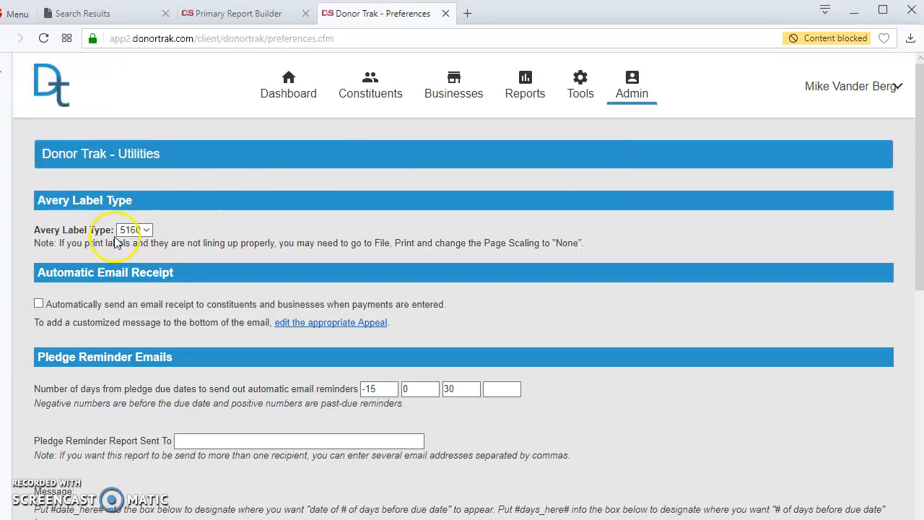
pyautogui.click(127, 233)
pyautogui.click(129, 240)
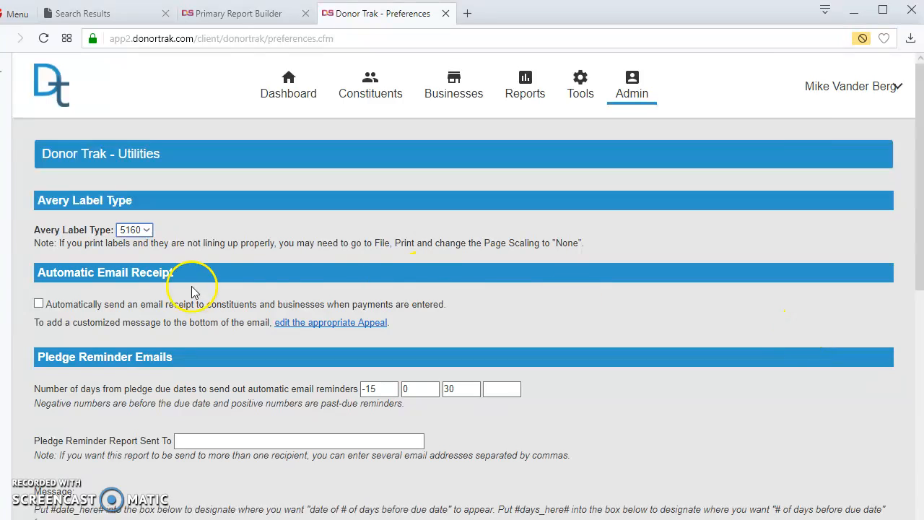
pyautogui.scroll(-2, 577, 283)
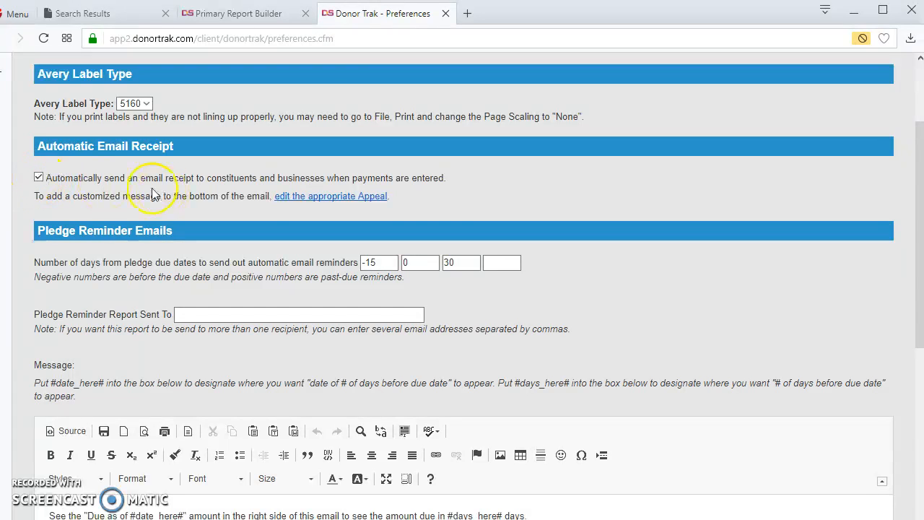
pyautogui.click(38, 178)
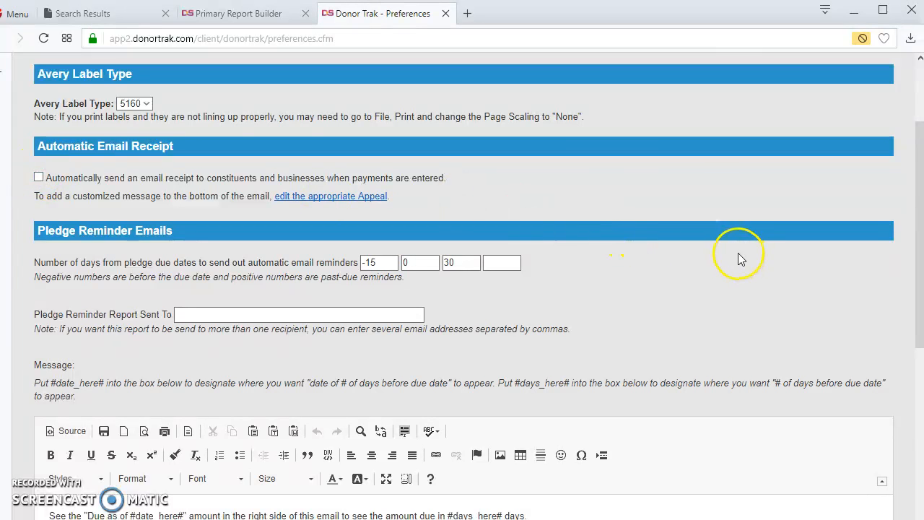
pyautogui.scroll(-1, 733, 247)
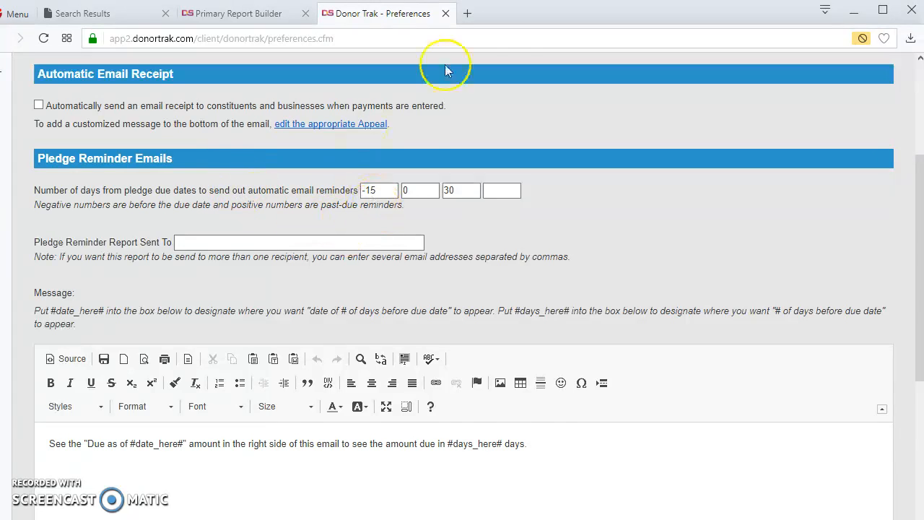
pyautogui.scroll(3, 595, 238)
pyautogui.scroll(-4, 580, 224)
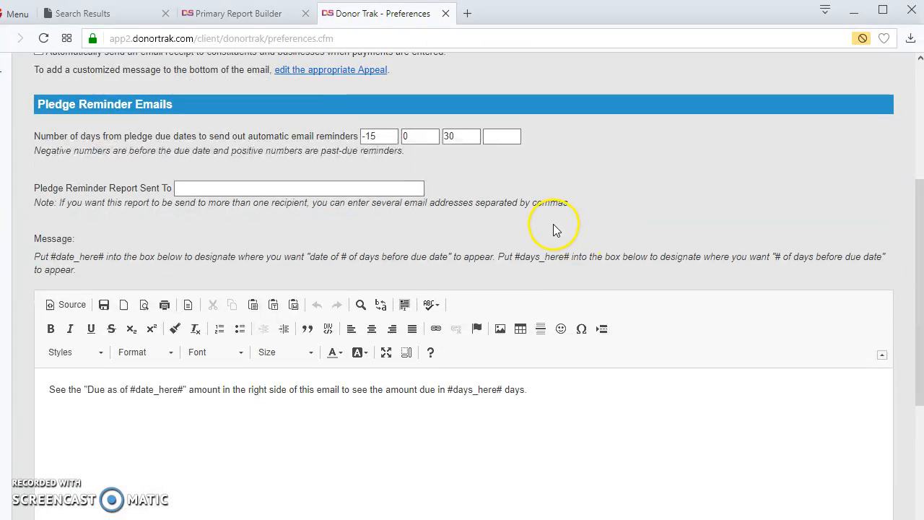
pyautogui.scroll(2, 549, 227)
# Keep the -15, 0 and 30 day pledge reminders, add a fourth at 60 days, and save
pyautogui.moveTo(396, 248); pyautogui.dragTo(382, 243)
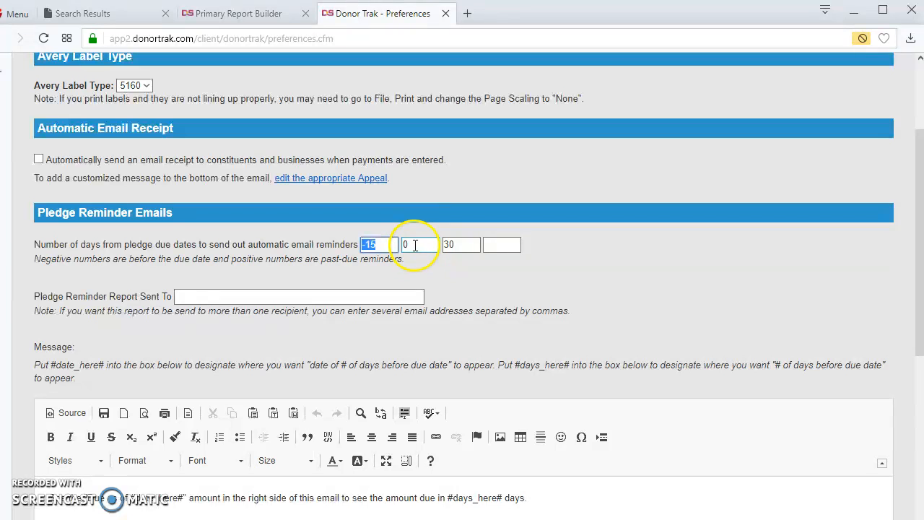
pyautogui.moveTo(416, 244); pyautogui.dragTo(396, 245)
pyautogui.moveTo(459, 250); pyautogui.dragTo(409, 239)
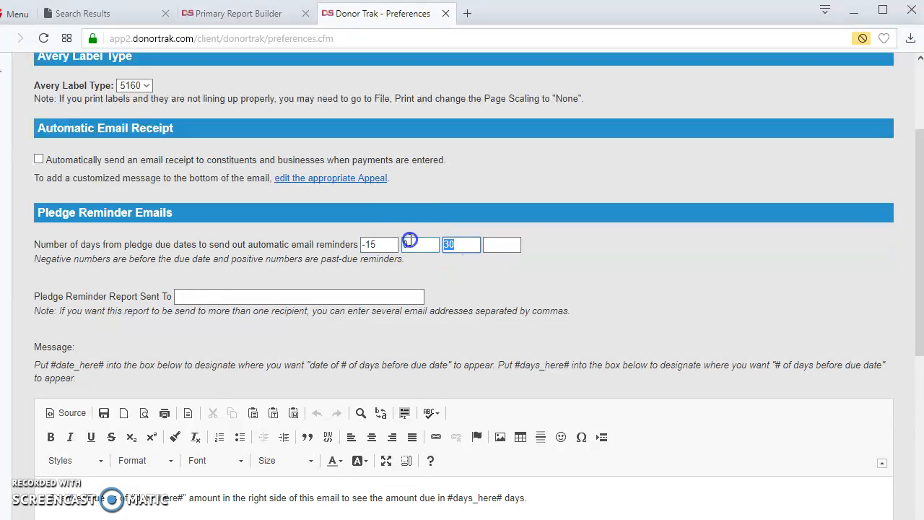
pyautogui.click(495, 245)
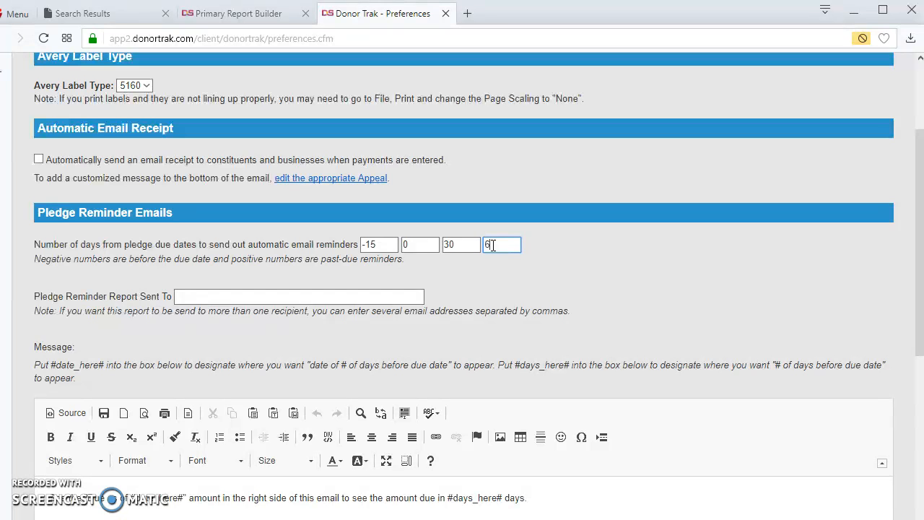
pyautogui.write('60')
pyautogui.scroll(-6, 589, 262)
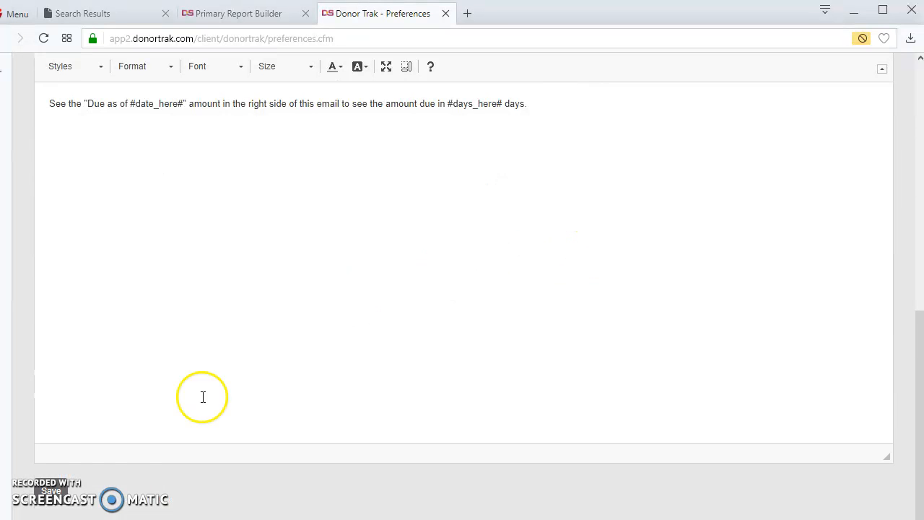
pyautogui.click(52, 492)
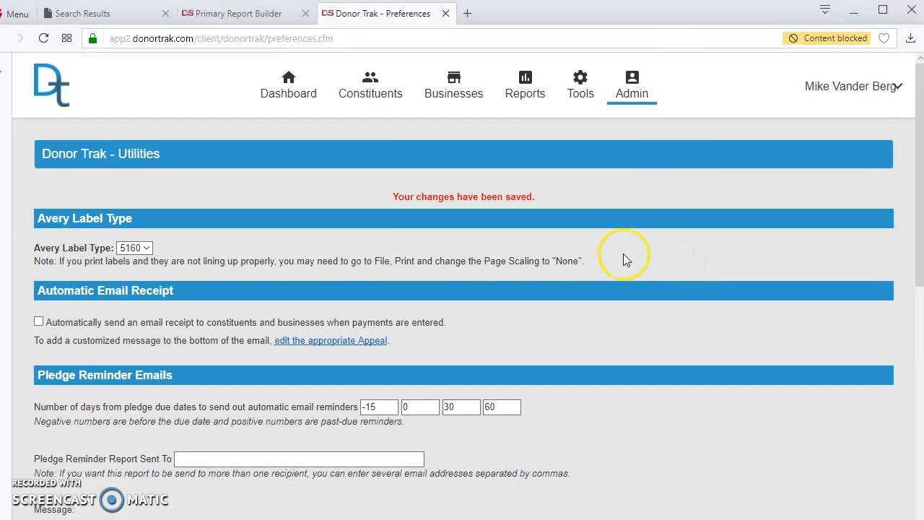
# Review the reminder report recipients setting further down the Utilities page
pyautogui.scroll(-4, 625, 260)
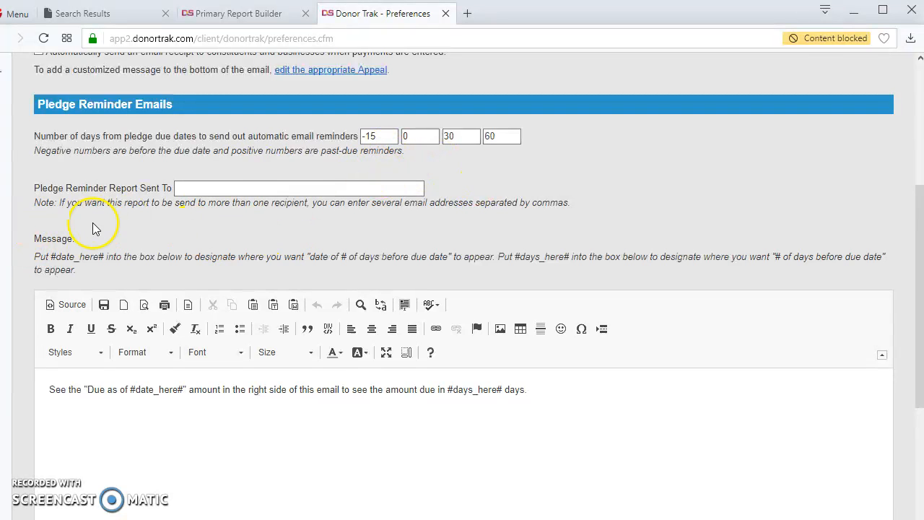
pyautogui.click(204, 190)
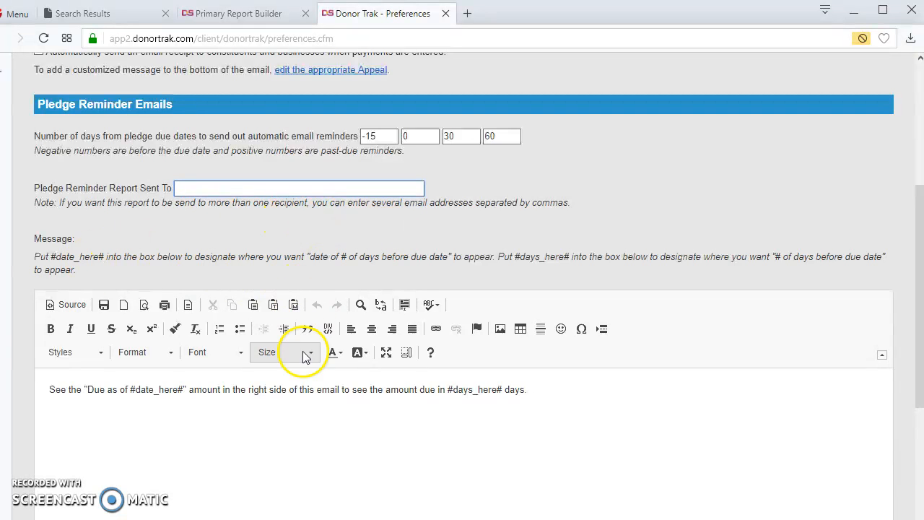
pyautogui.scroll(-2, 334, 371)
pyautogui.scroll(2, 335, 364)
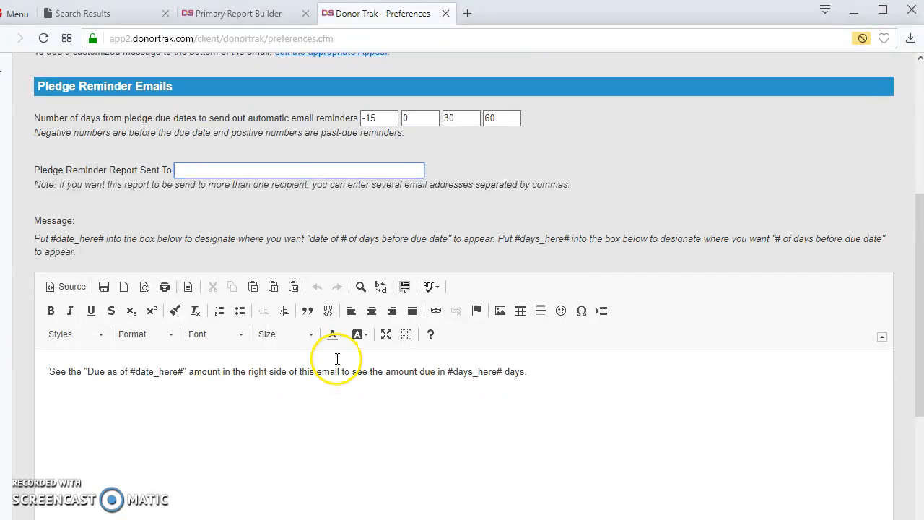
pyautogui.scroll(-1, 430, 328)
pyautogui.scroll(-2, 433, 343)
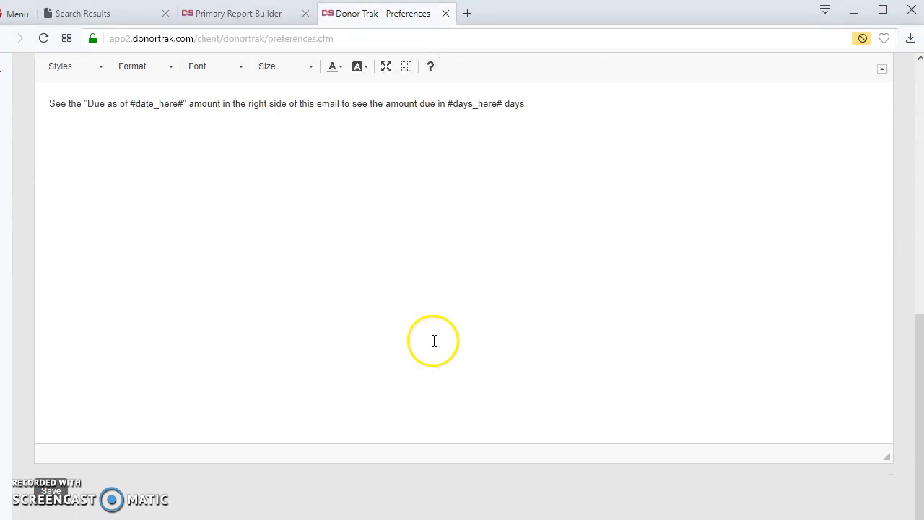
pyautogui.scroll(7, 429, 340)
pyautogui.click(632, 93)
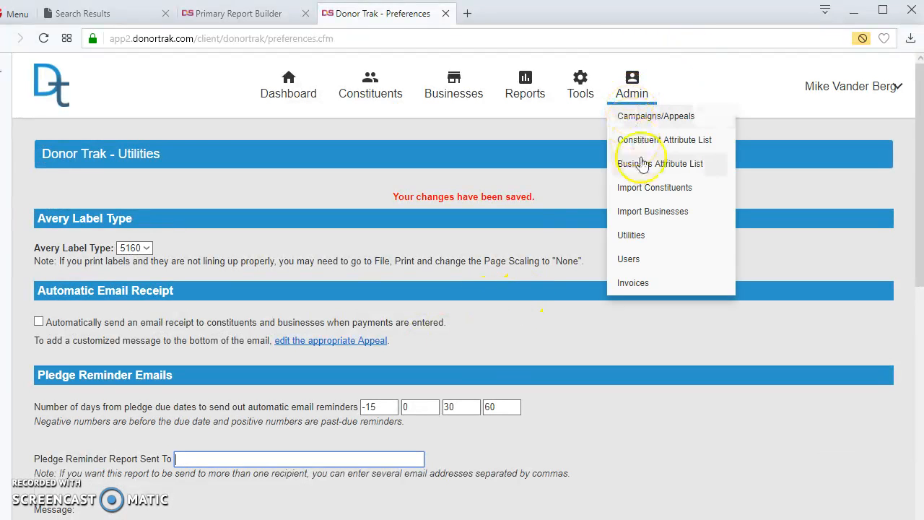
# Go to Admin > Users to list existing users and their Users, Database Management and Donation Tracking permissions
pyautogui.click(636, 259)
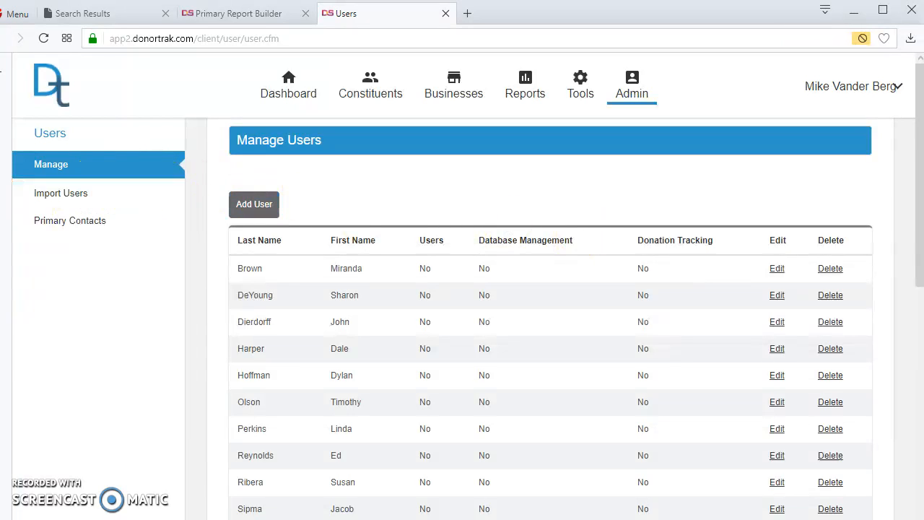
pyautogui.click(55, 195)
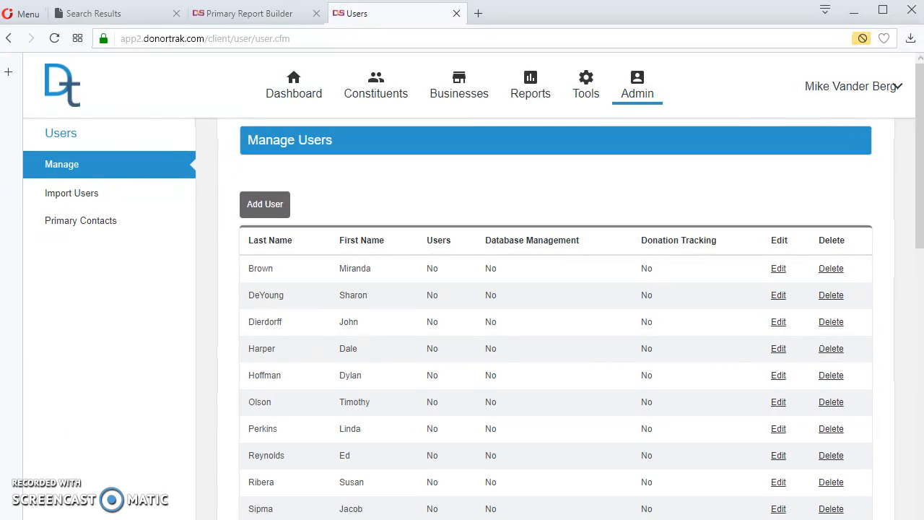
pyautogui.click(47, 195)
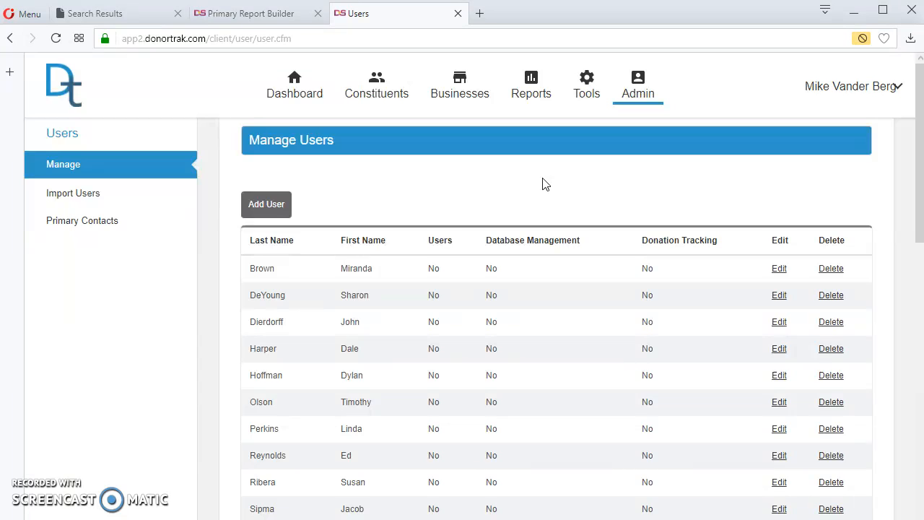
# Start a new user and enter their first and last name, user name and e-mail
pyautogui.click(266, 204)
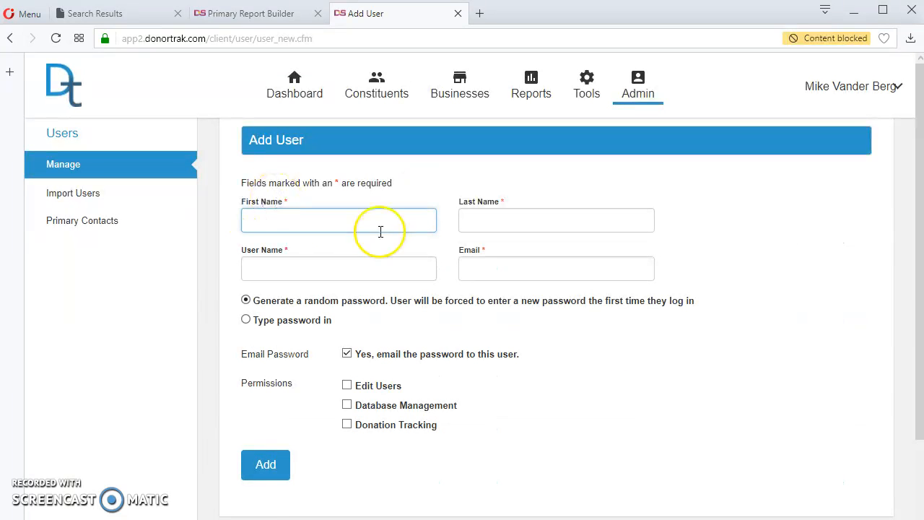
pyautogui.click(354, 244)
pyautogui.press('Tab')
pyautogui.press('Tab')
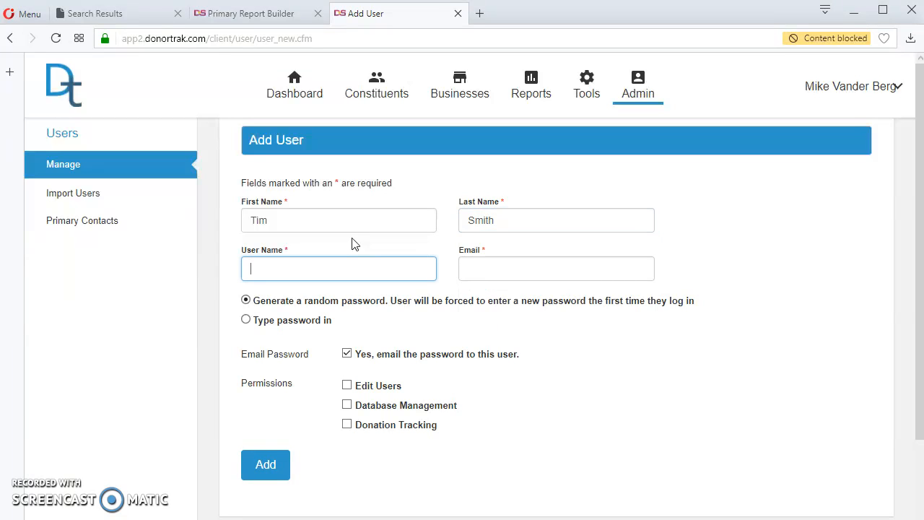
pyautogui.press('Tab')
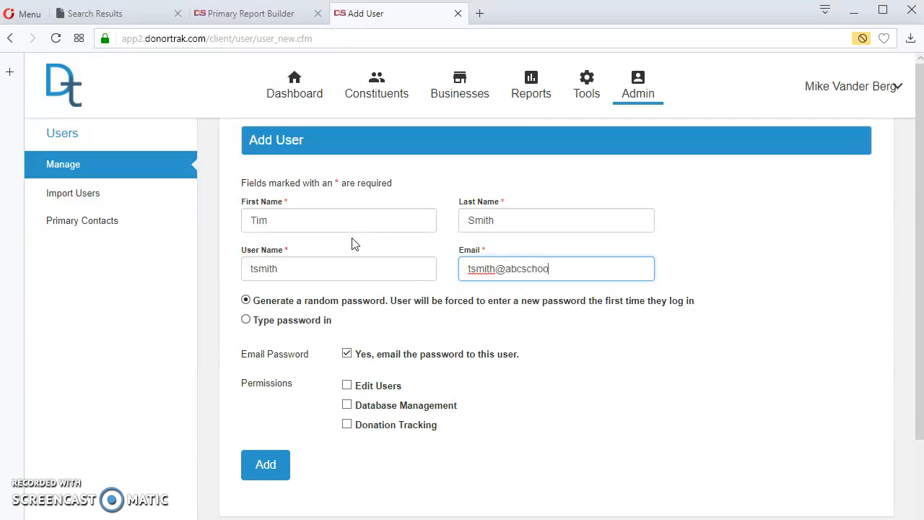
# Choose 'Type password in', enter and confirm the password, and keep 'Email Password' checked
pyautogui.click(246, 301)
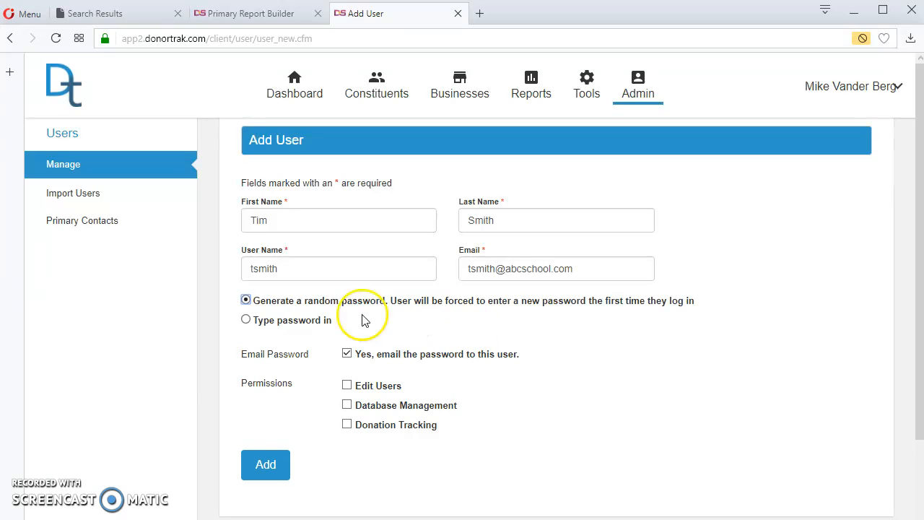
pyautogui.click(245, 321)
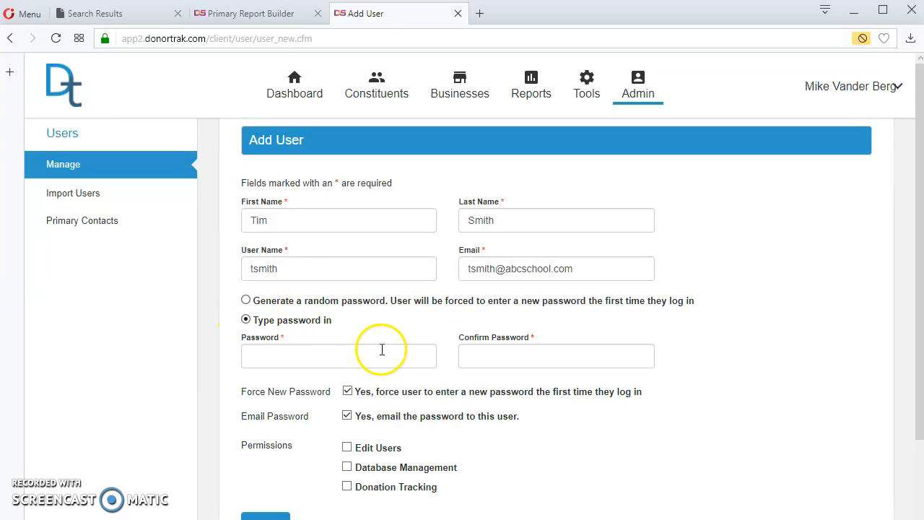
pyautogui.click(304, 356)
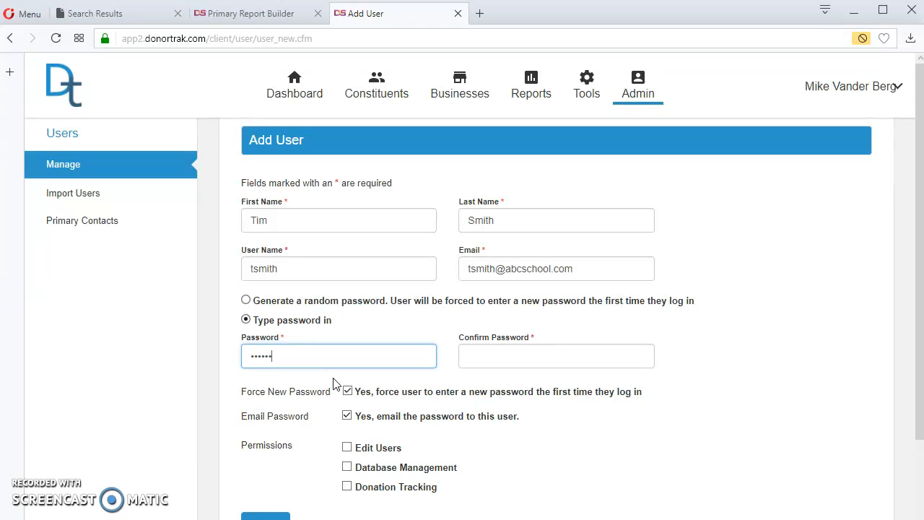
pyautogui.press('Tab')
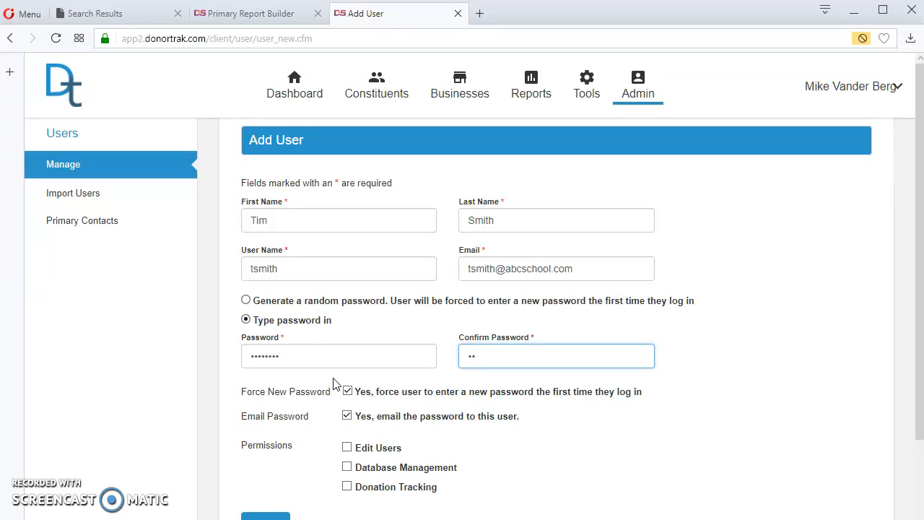
pyautogui.write('•')
pyautogui.click(347, 418)
pyautogui.click(347, 417)
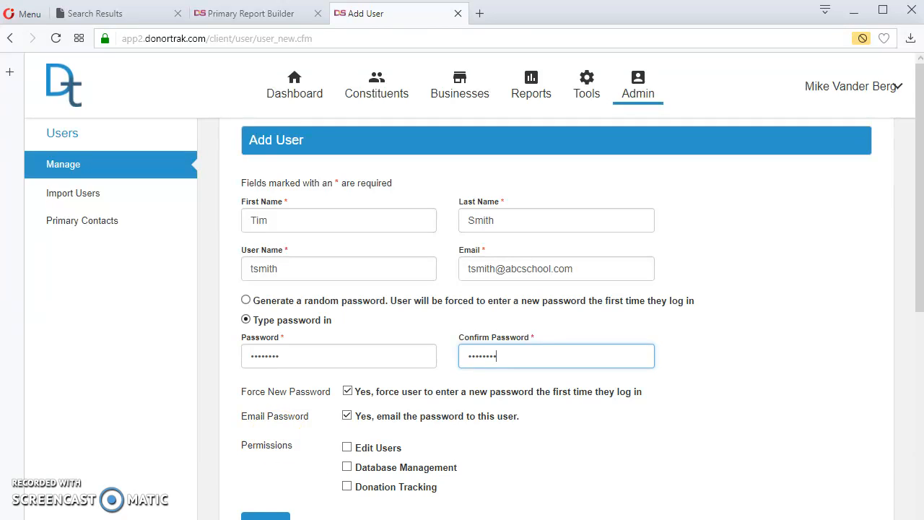
# Tick the Edit Users and Database Management permissions for the new user
pyautogui.scroll(-2, 516, 470)
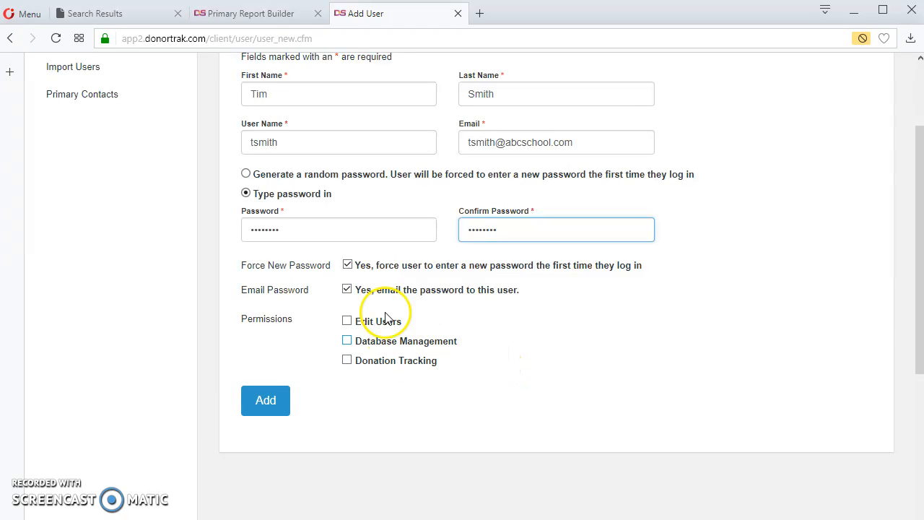
pyautogui.scroll(2, 704, 385)
pyautogui.scroll(-1, 701, 382)
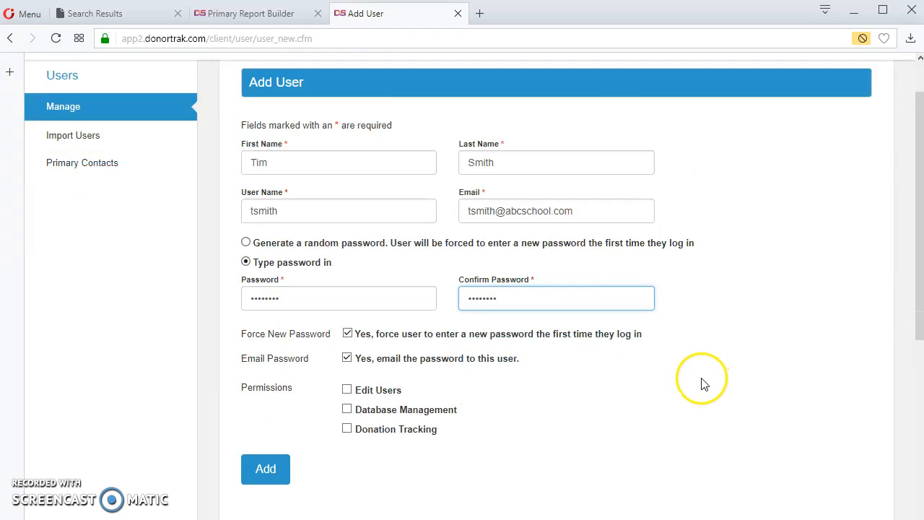
pyautogui.click(348, 359)
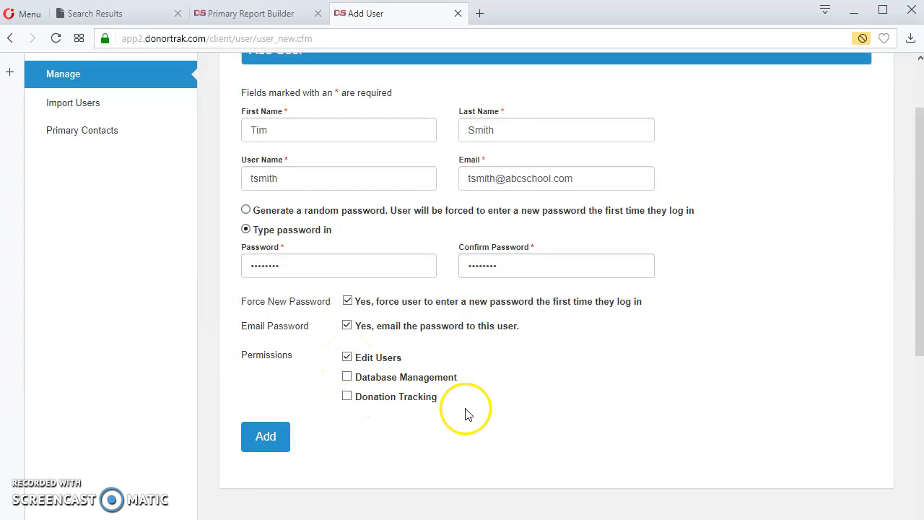
pyautogui.click(347, 395)
pyautogui.click(347, 377)
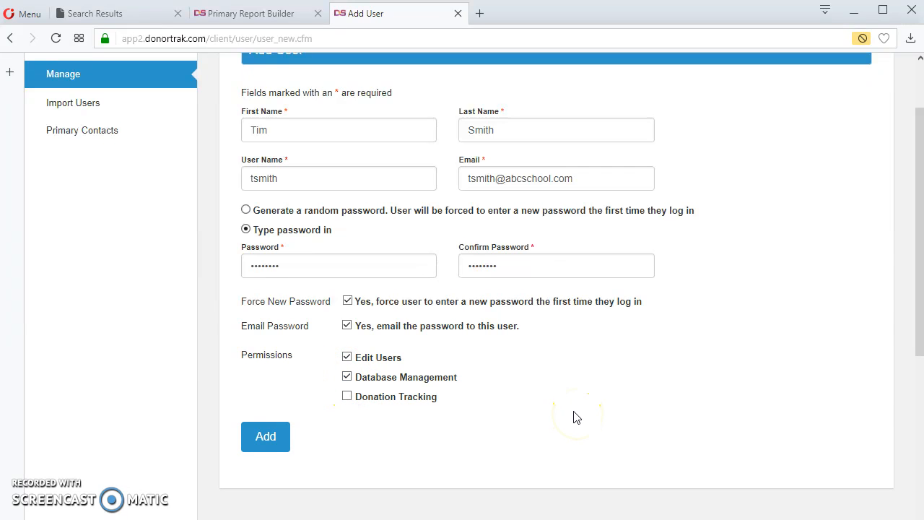
# Tick the Donation Tracking permission and make sure Edit Users stays granted
pyautogui.scroll(2, 571, 413)
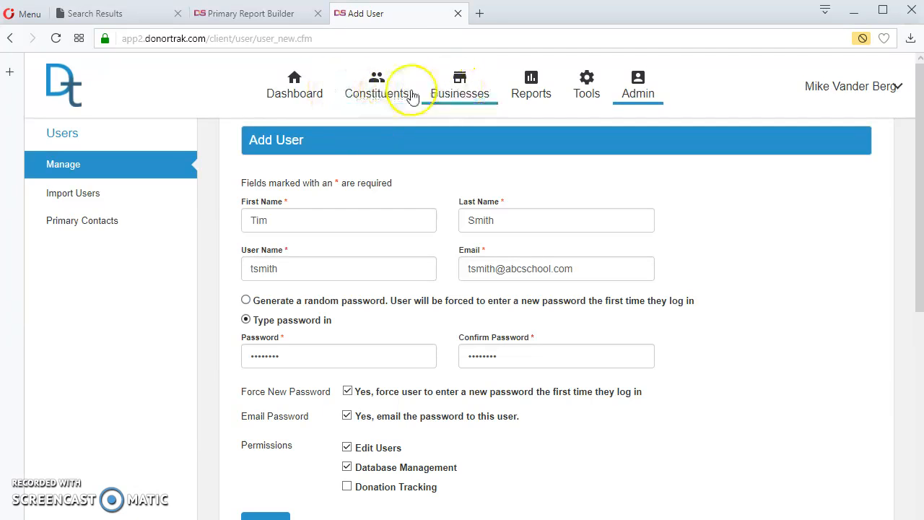
pyautogui.scroll(-3, 429, 194)
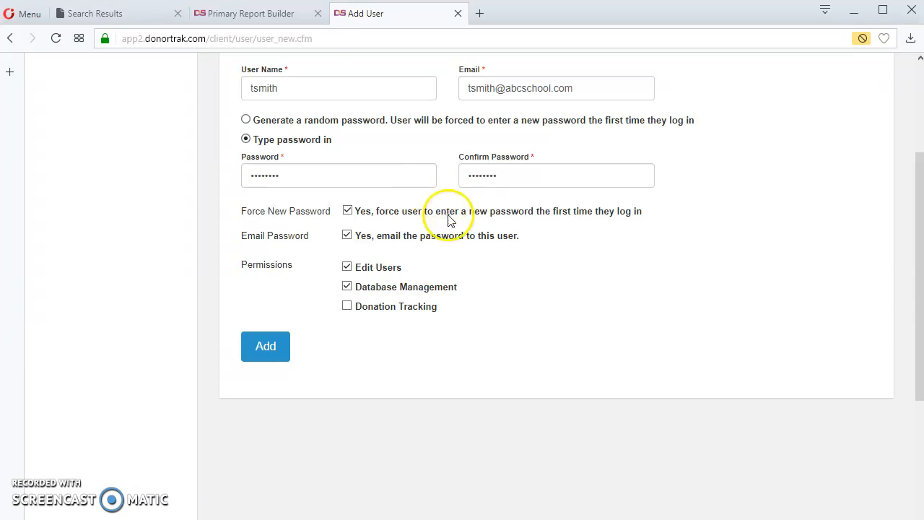
pyautogui.scroll(3, 553, 311)
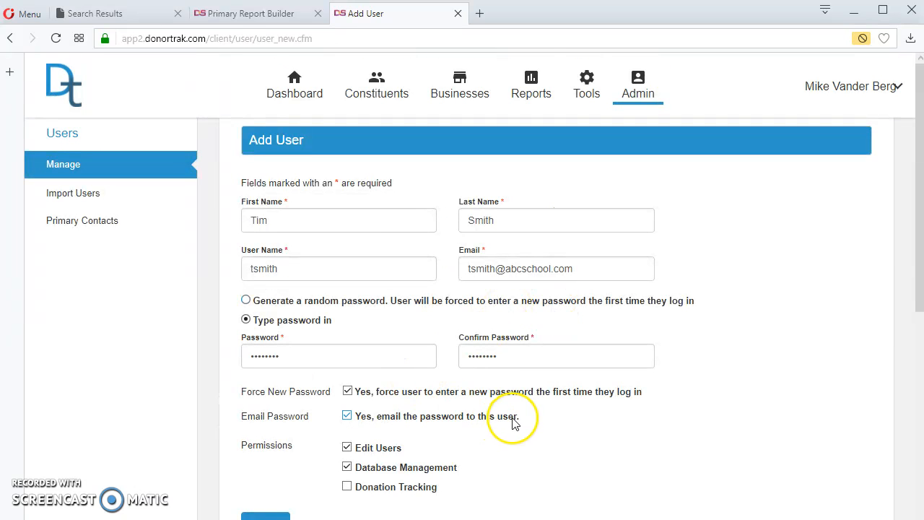
pyautogui.click(353, 487)
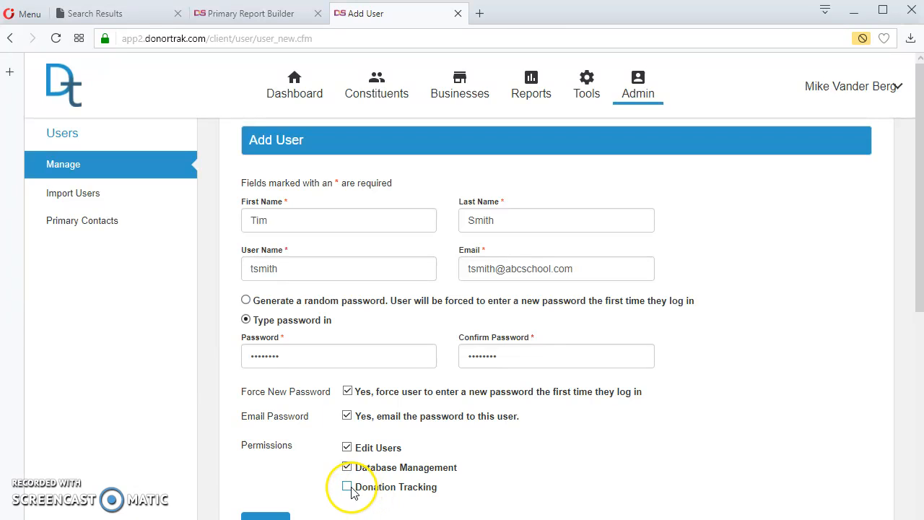
pyautogui.scroll(-1, 635, 458)
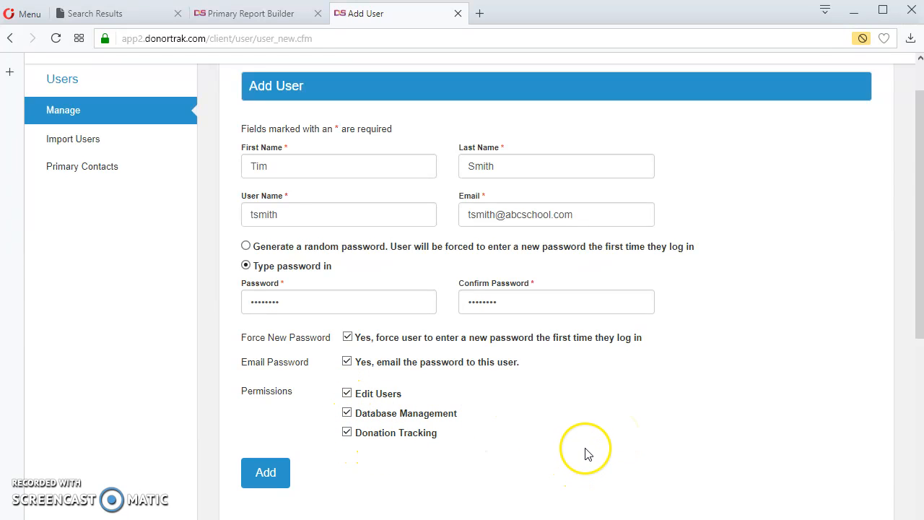
pyautogui.click(346, 394)
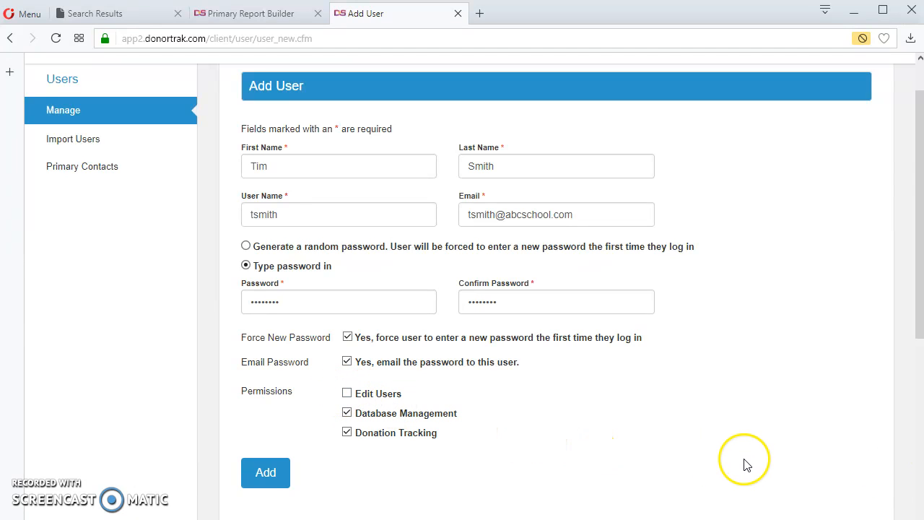
pyautogui.click(347, 393)
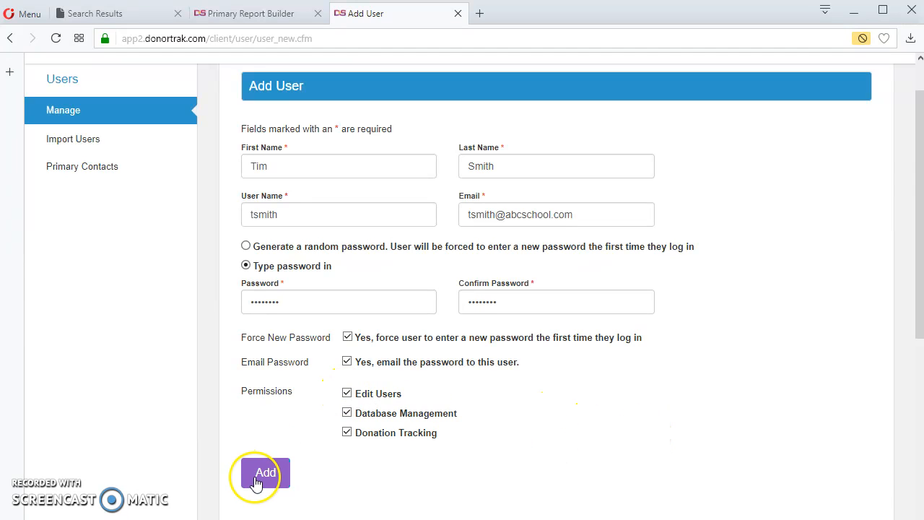
pyautogui.click(348, 363)
# Add the new user account to DonorTrak
pyautogui.click(260, 473)
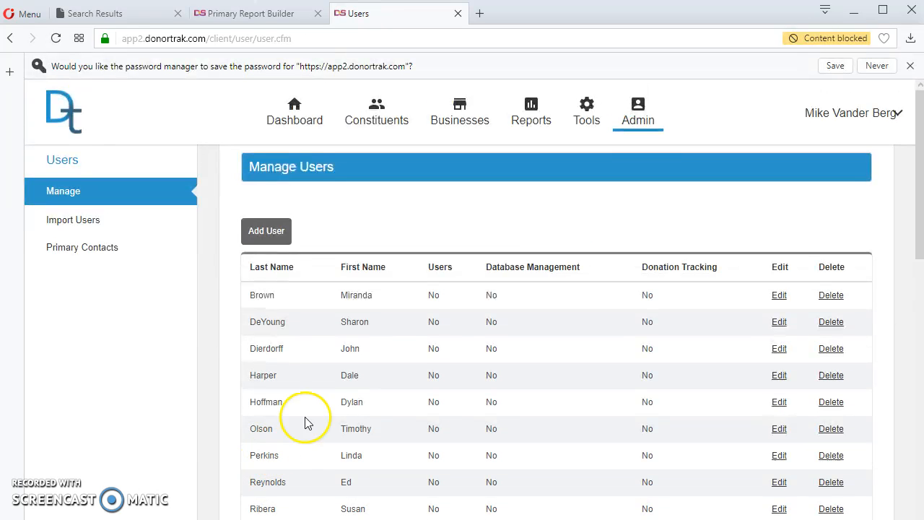
pyautogui.scroll(-3, 540, 291)
pyautogui.scroll(4, 545, 291)
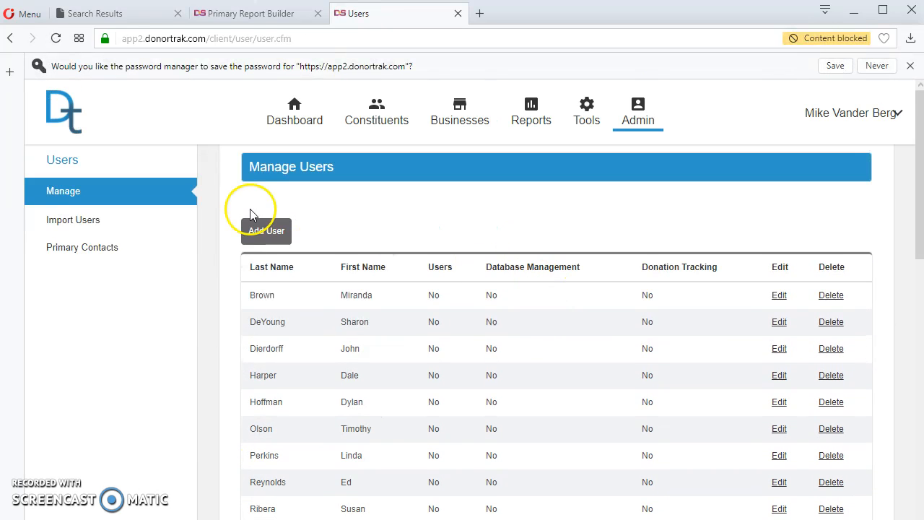
# Browse the Primary Contacts and Users admin pages, then return to the Manage Users list
pyautogui.click(108, 251)
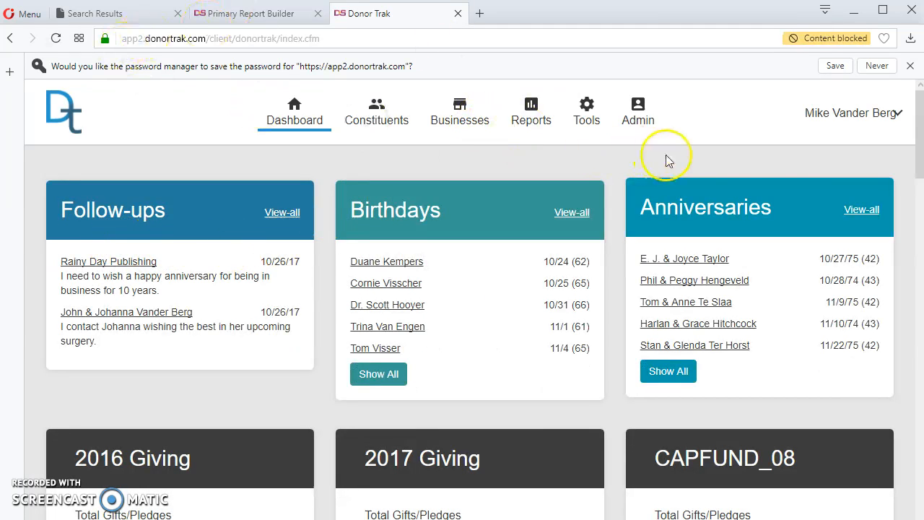
pyautogui.click(638, 114)
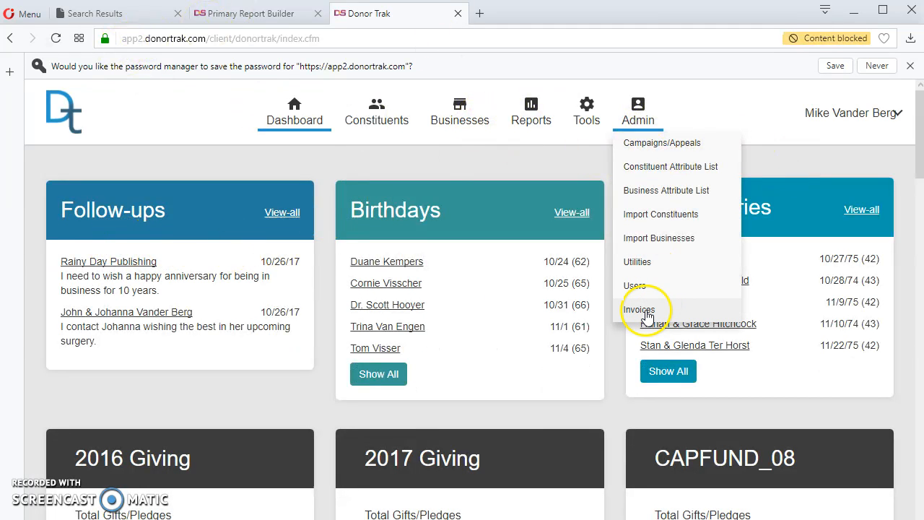
pyautogui.click(637, 286)
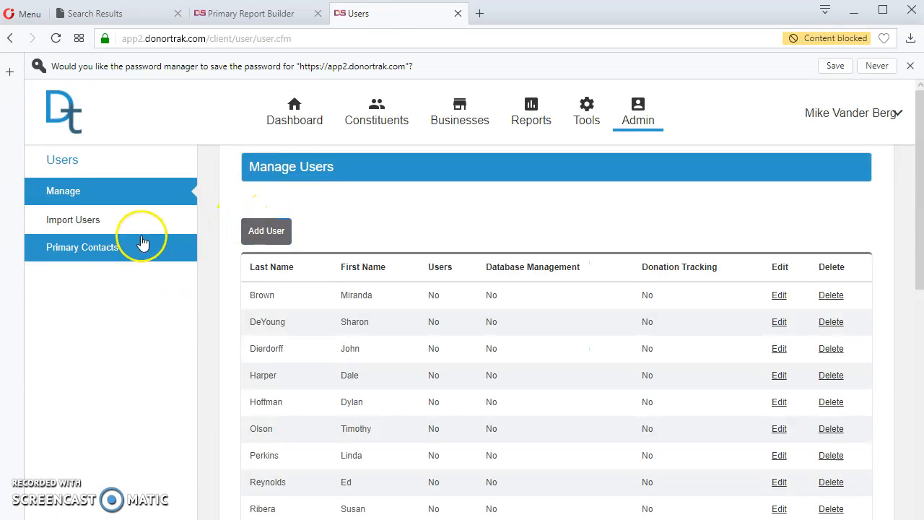
pyautogui.click(97, 247)
pyautogui.click(10, 38)
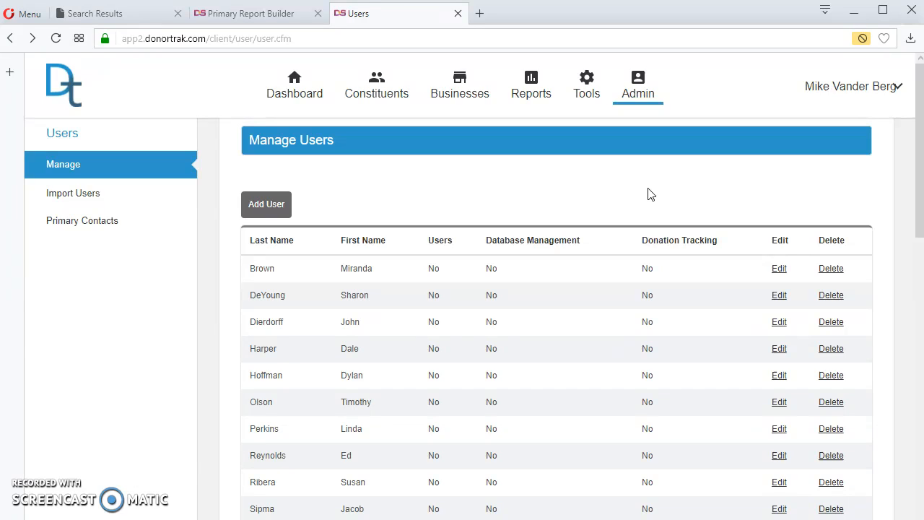
pyautogui.click(635, 121)
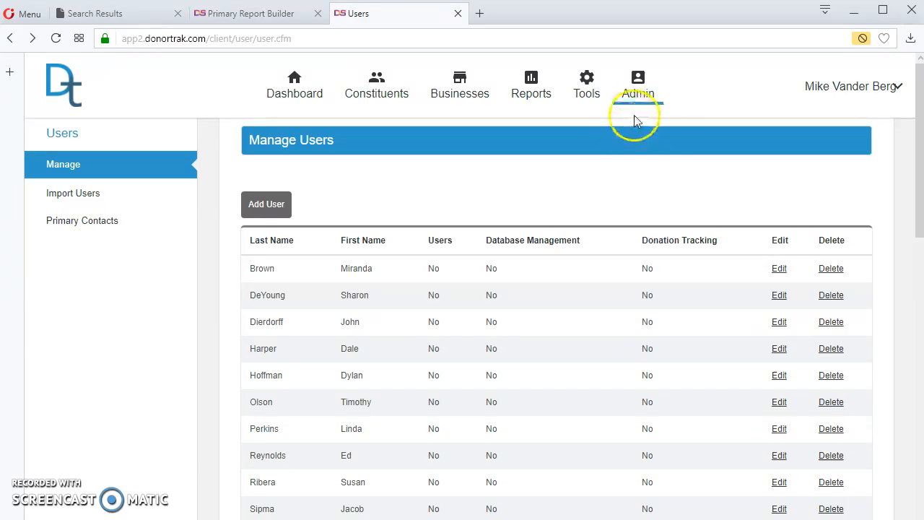
pyautogui.click(638, 110)
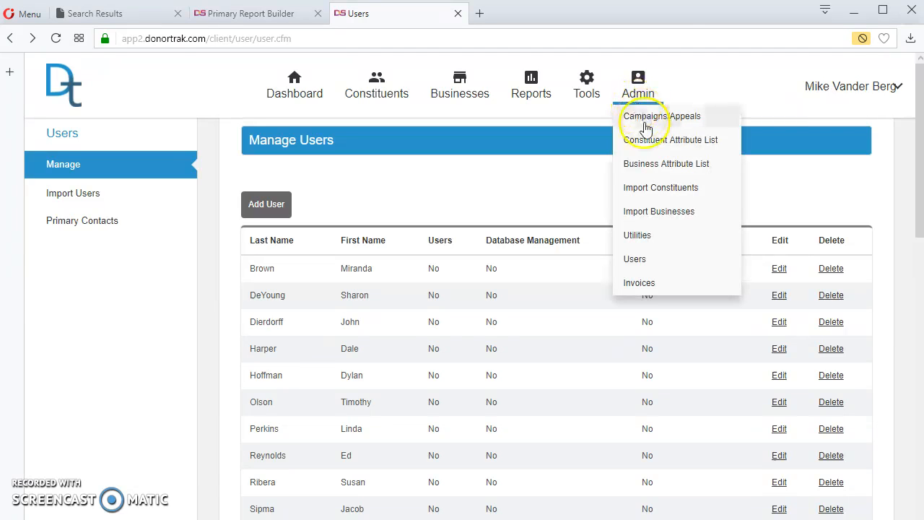
# Open Admin > Invoices, view the $140.00 Donor Trak Fee invoice details, then close them
pyautogui.click(640, 286)
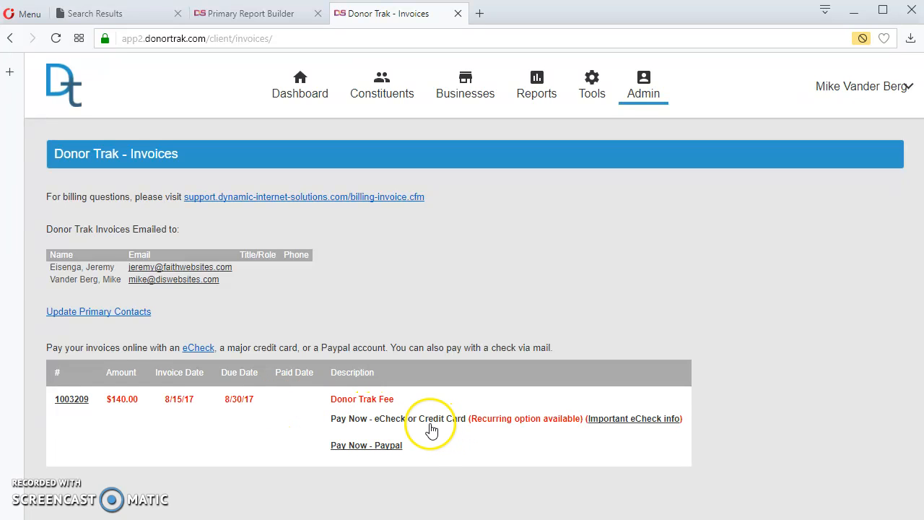
pyautogui.click(70, 400)
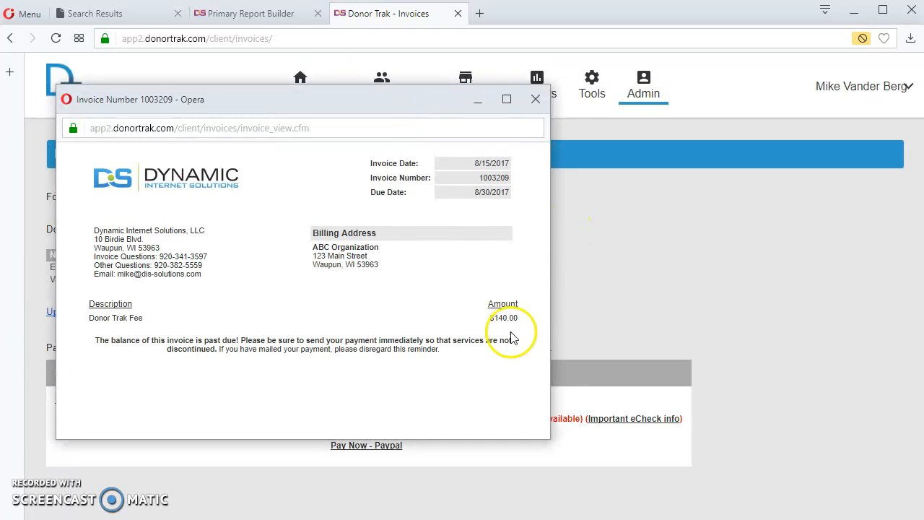
pyautogui.click(534, 100)
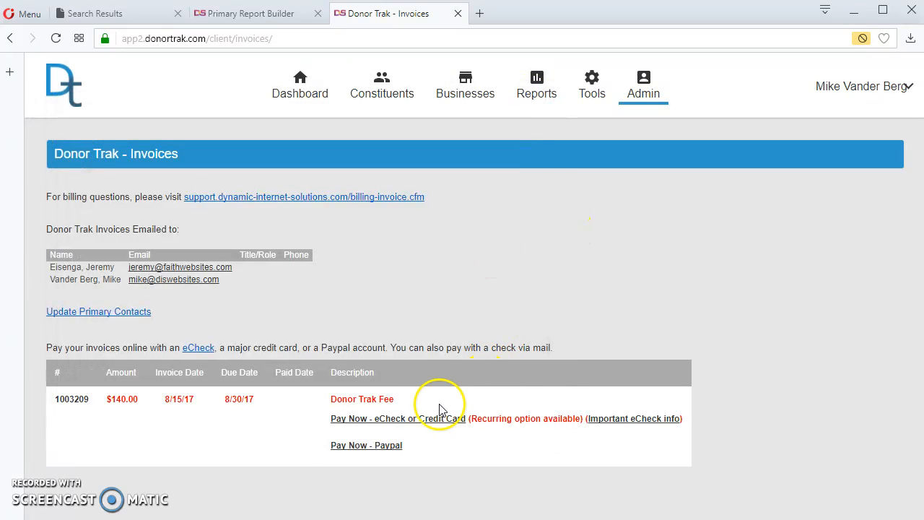